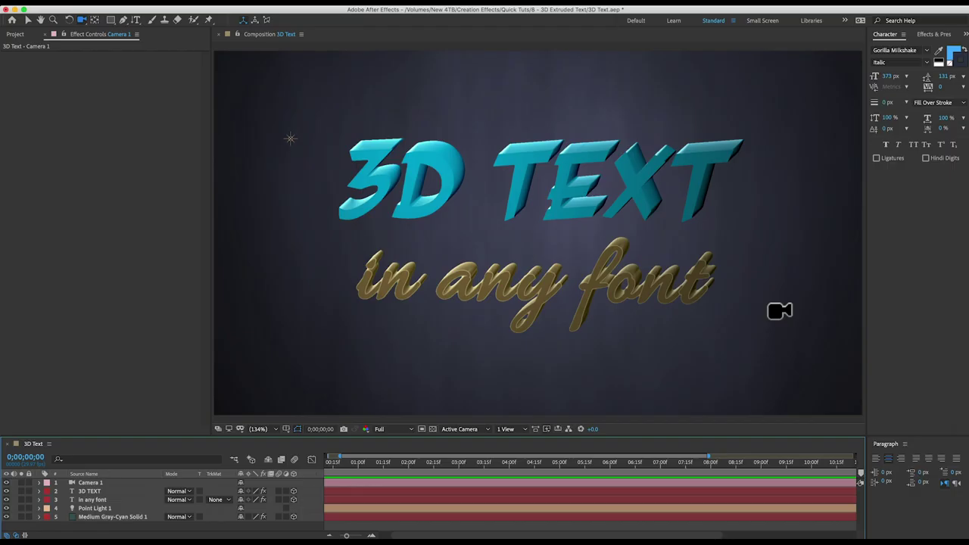
# Step: Orbit around the finished example text and dolly the camera closer to preview it
pyautogui.moveTo(774, 227); pyautogui.dragTo(850, 206)
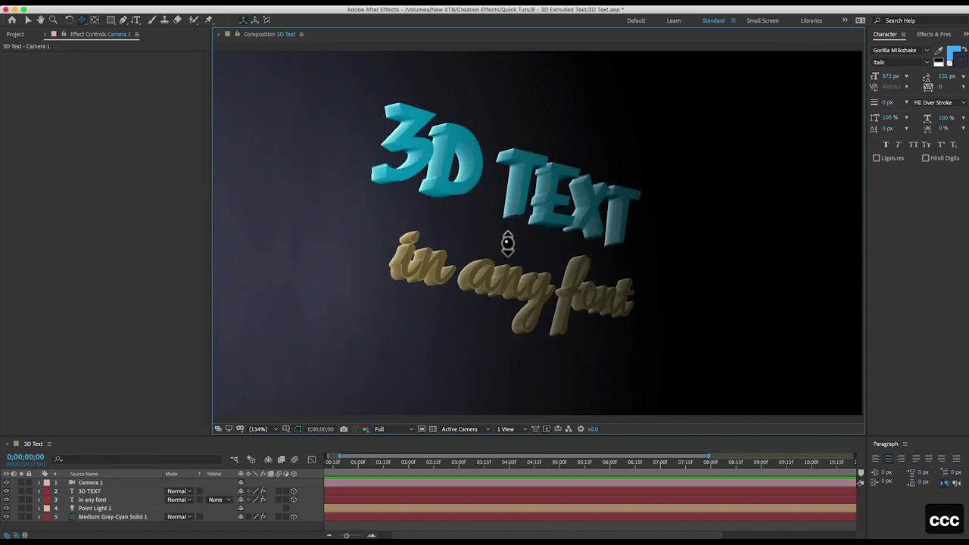
pyautogui.moveTo(507, 243); pyautogui.dragTo(452, 275)
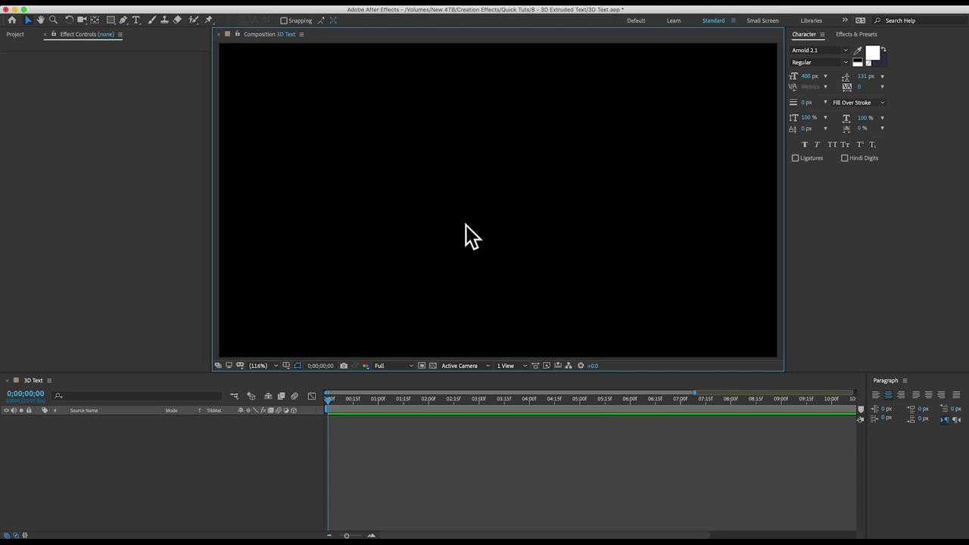
# Step: With the Type tool active, set the Character fill colour to light blue
pyautogui.click(134, 20)
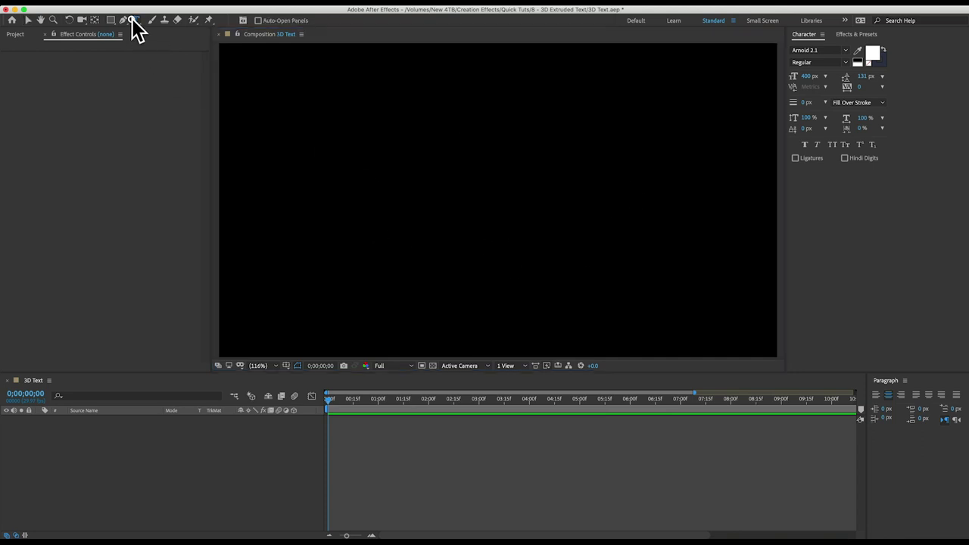
pyautogui.click(872, 52)
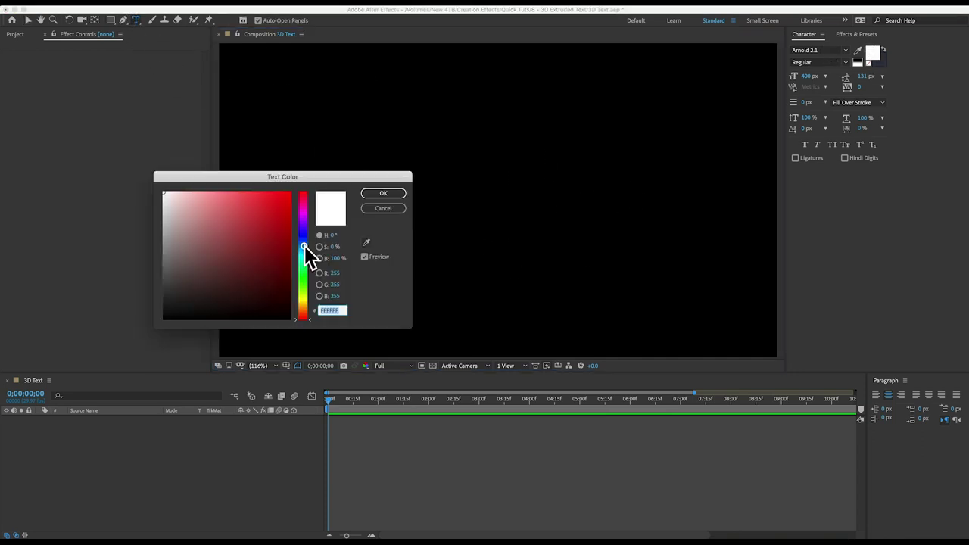
pyautogui.click(304, 246)
pyautogui.click(217, 193)
pyautogui.click(383, 193)
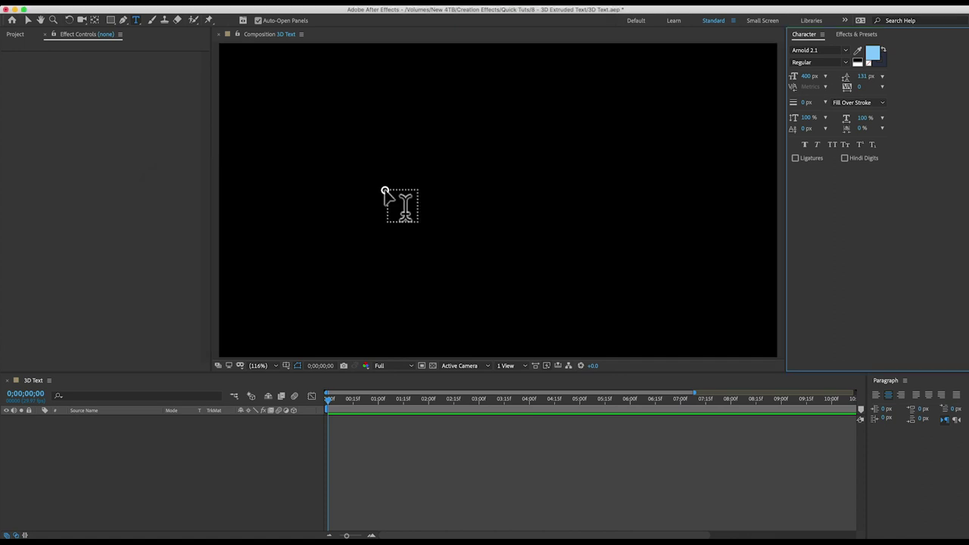
# Step: Keep Arnold 2.1 as the font and type '3D TEXT' at the composition centre
pyautogui.click(846, 51)
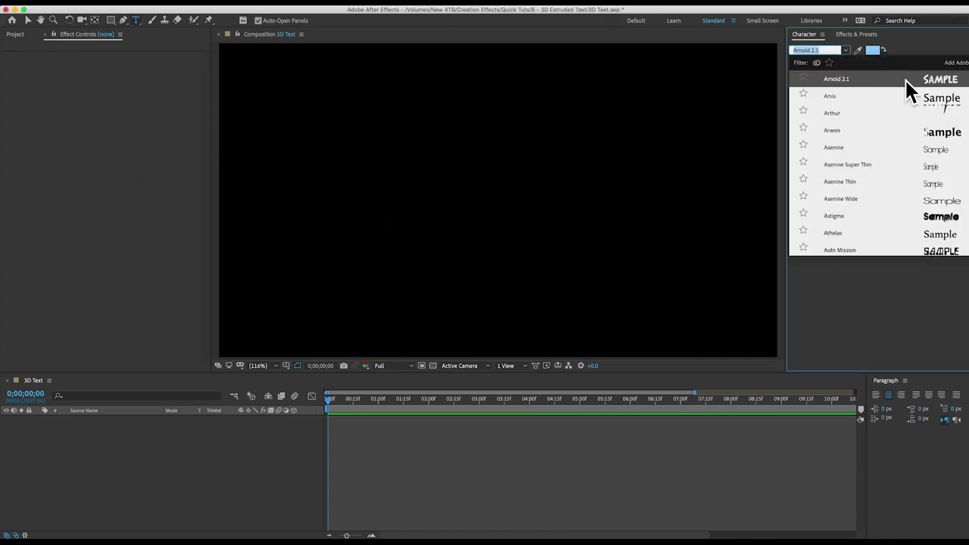
pyautogui.click(840, 53)
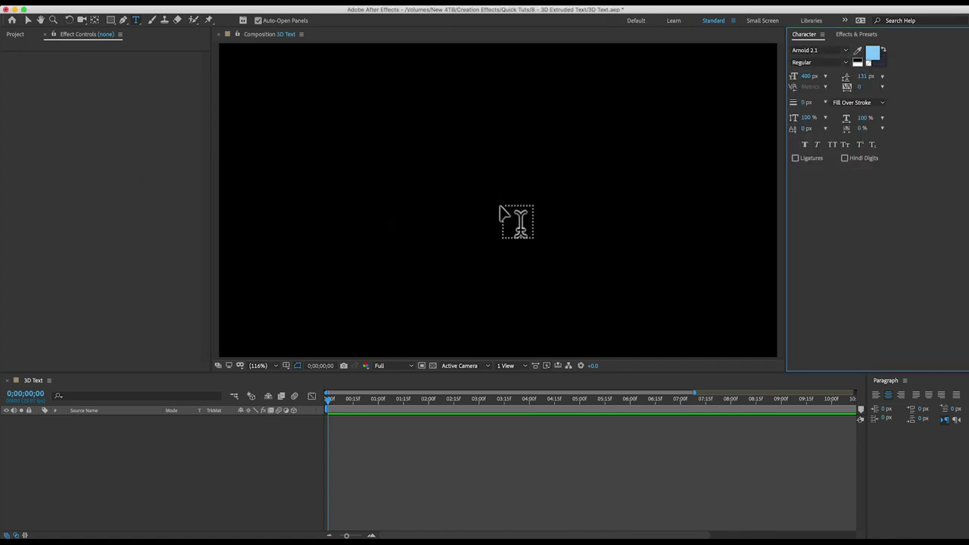
pyautogui.click(496, 218)
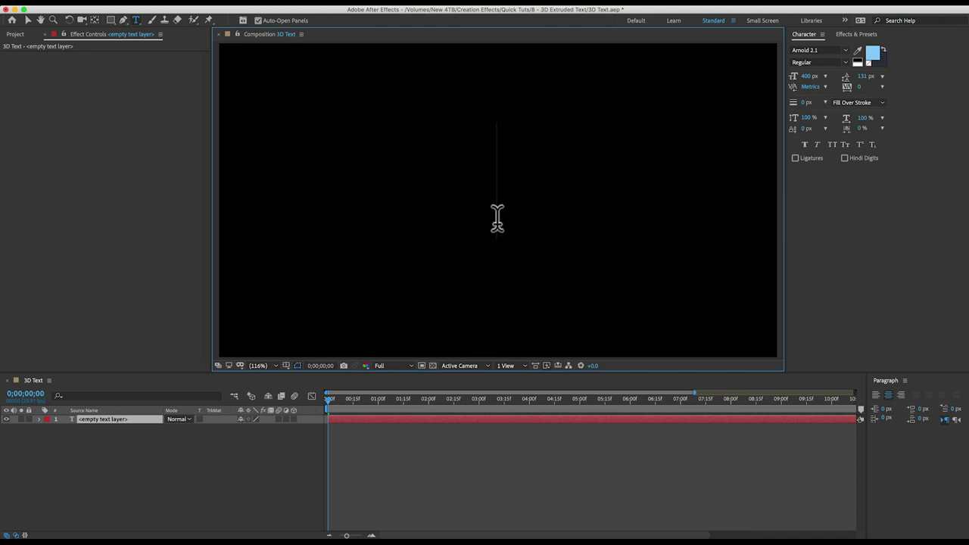
pyautogui.write('3D TEXT')
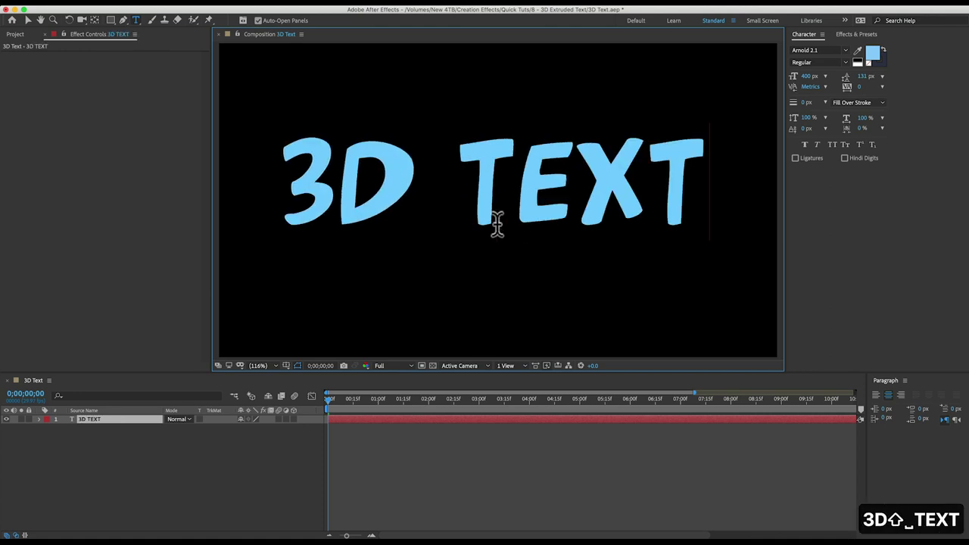
# Step: Apply CC Vector Blur to the 3D TEXT layer with the Direction Fading type
pyautogui.click(855, 34)
pyautogui.click(834, 47)
pyautogui.write('cc vec')
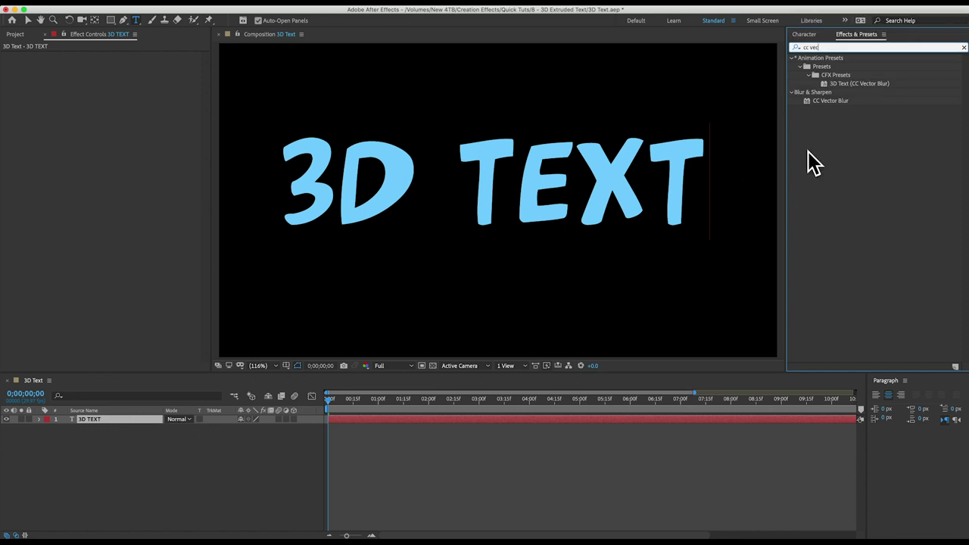
pyautogui.doubleClick(838, 101)
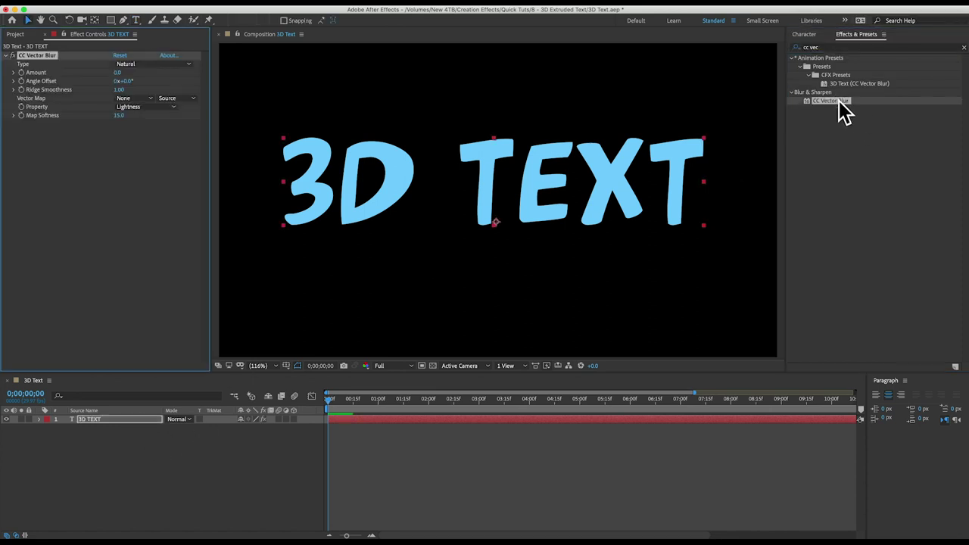
pyautogui.click(151, 66)
pyautogui.click(149, 111)
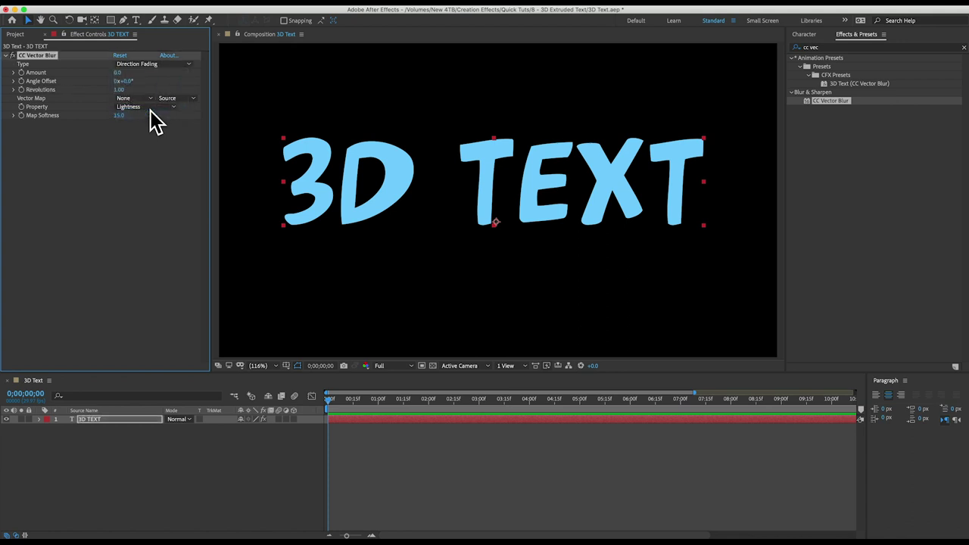
# Step: Set the vector blur Amount to 50 and Angle Offset to 60°
pyautogui.click(117, 72)
pyautogui.write('50')
pyautogui.press('Return')
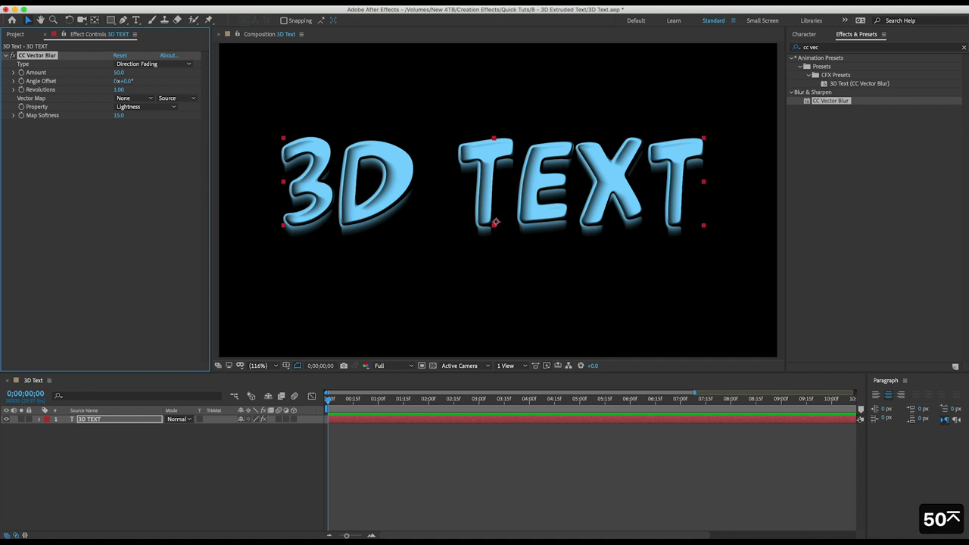
pyautogui.click(127, 81)
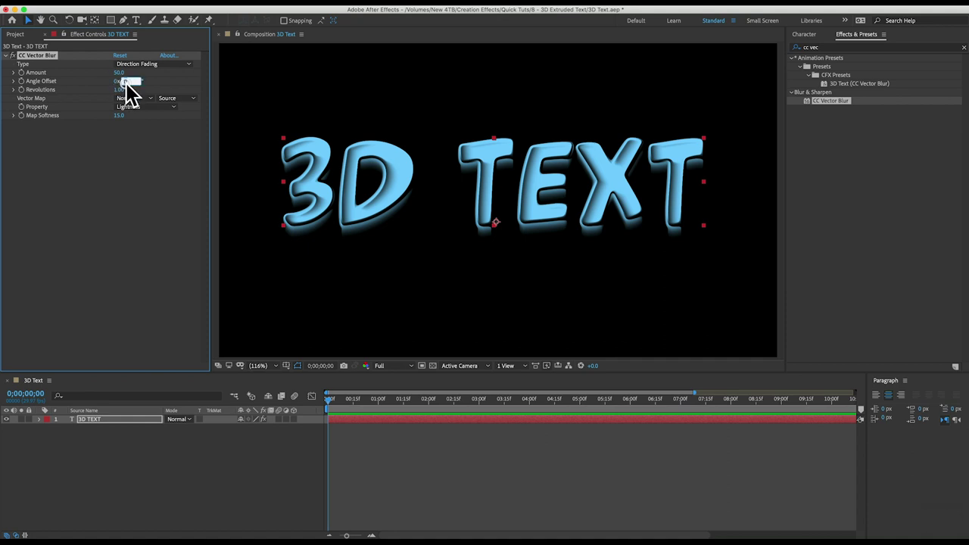
pyautogui.write('60')
pyautogui.press('Return')
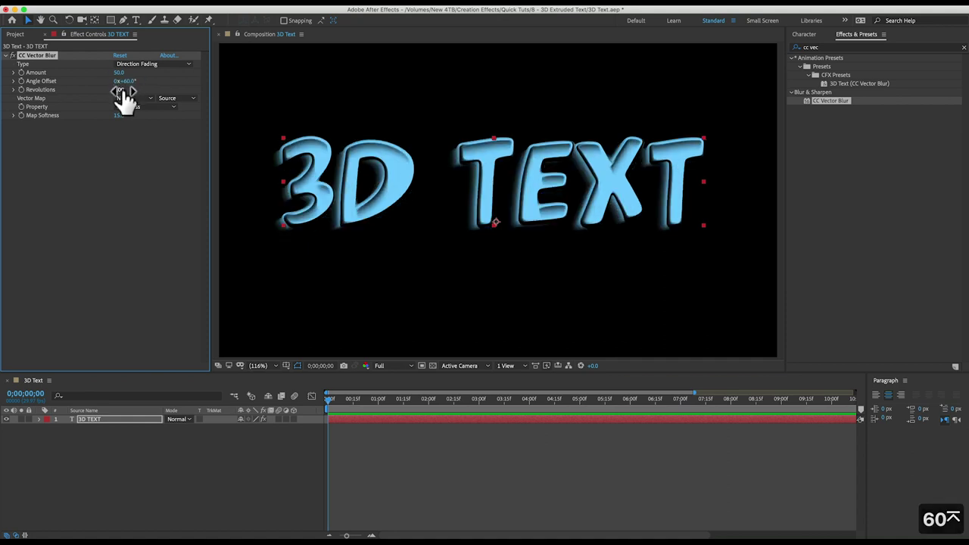
# Step: Set the vector blur Revolutions to 0 and its Property to Alpha
pyautogui.click(119, 89)
pyautogui.write('0')
pyautogui.press('Return')
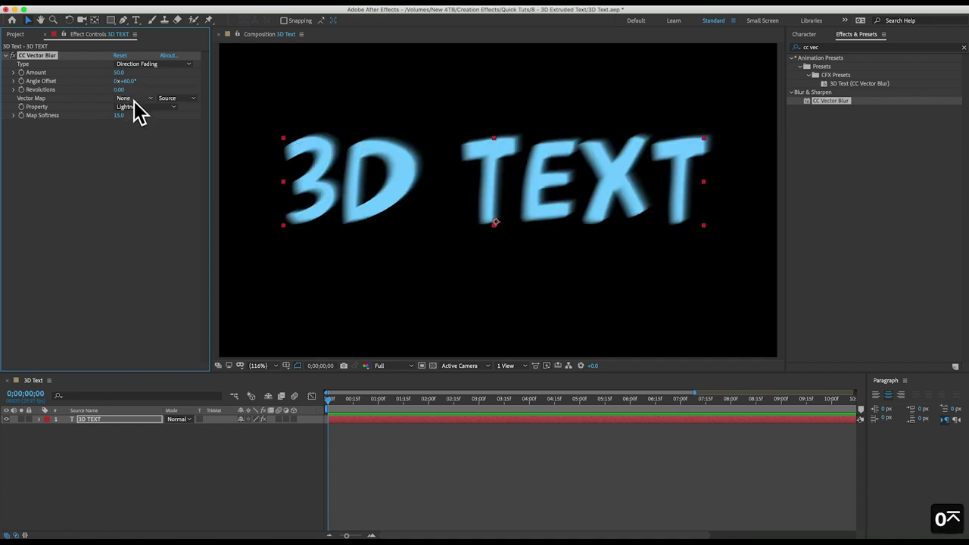
pyautogui.click(137, 106)
pyautogui.click(143, 146)
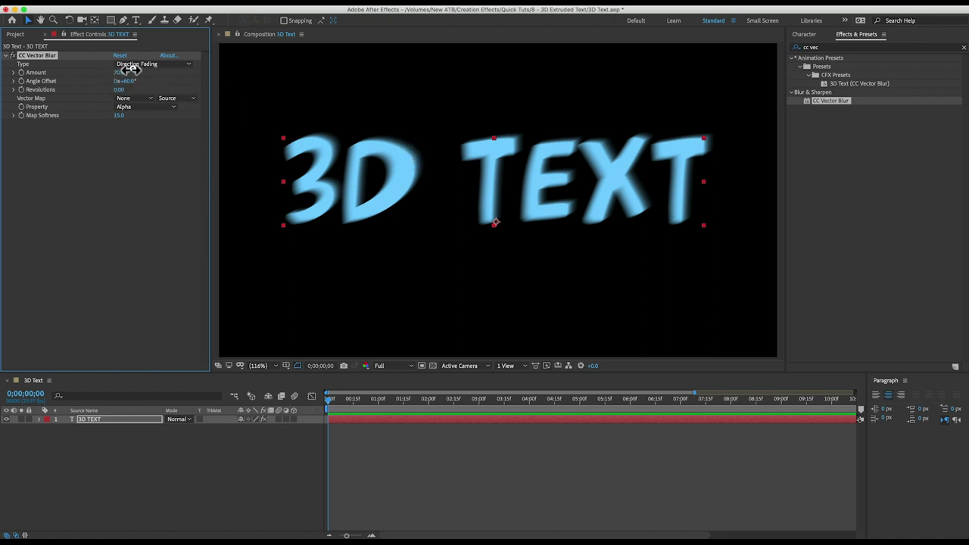
# Step: Try a much higher blur Amount, then undo it to keep 50
pyautogui.moveTo(121, 71); pyautogui.dragTo(356, 102)
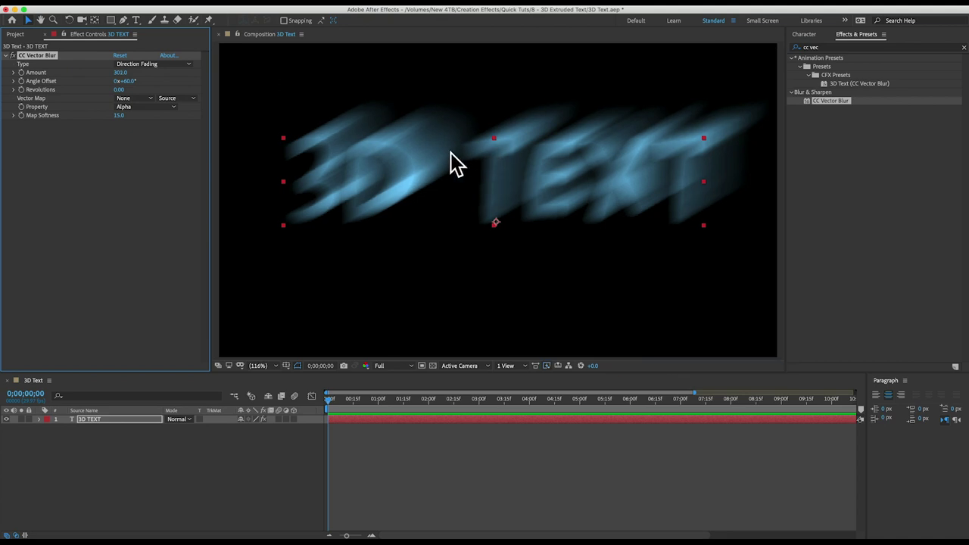
pyautogui.press('super+z')
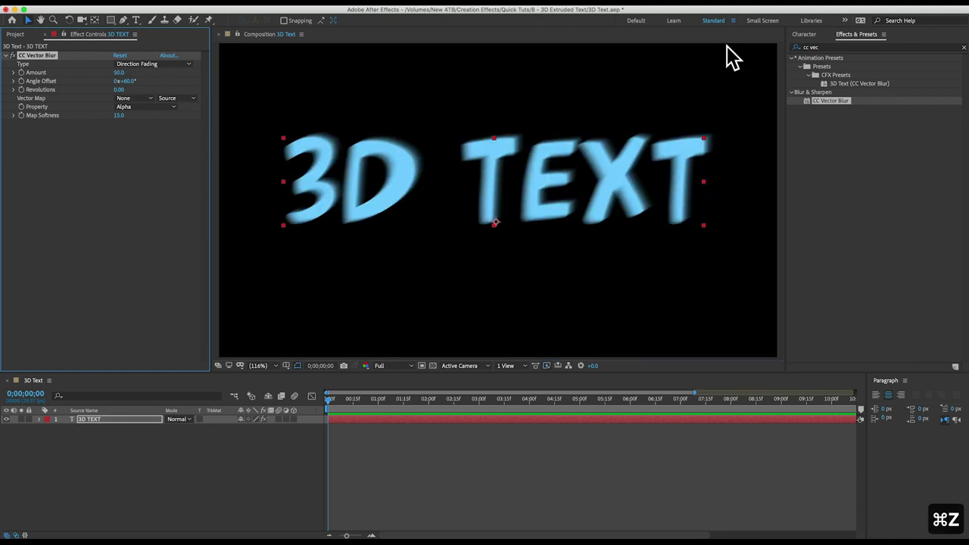
pyautogui.click(798, 46)
# Step: Apply Levels to the 3D TEXT layer and switch its Channel to Alpha
pyautogui.write('levels')
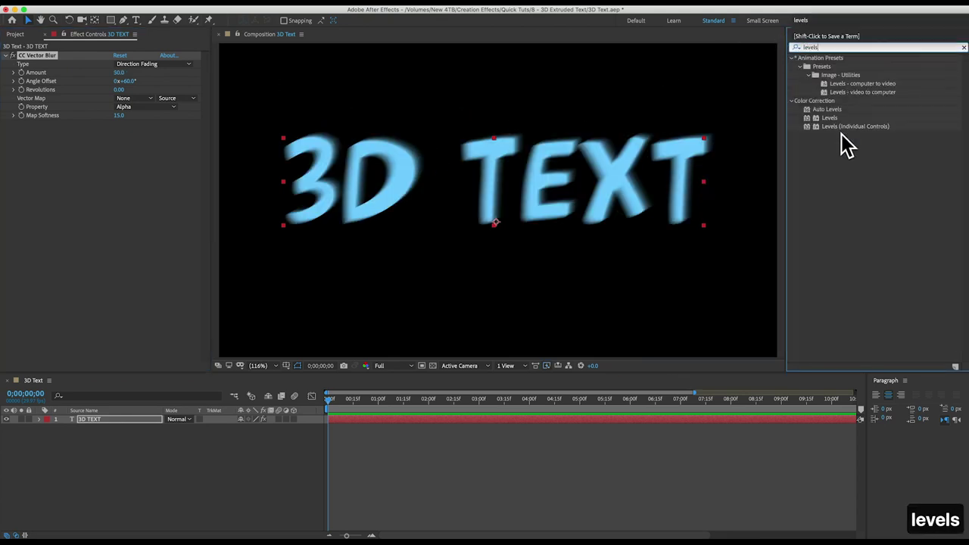
pyautogui.doubleClick(830, 118)
pyautogui.click(153, 132)
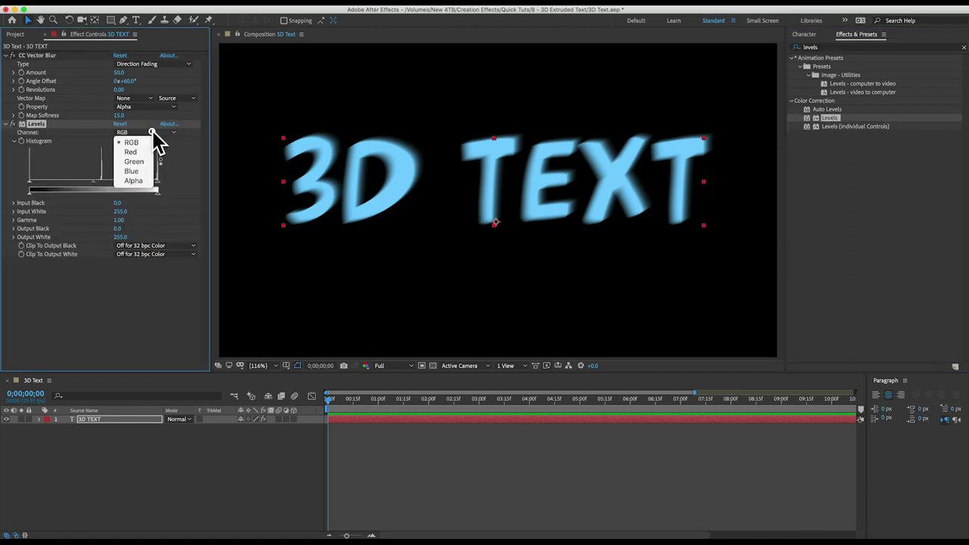
pyautogui.click(135, 182)
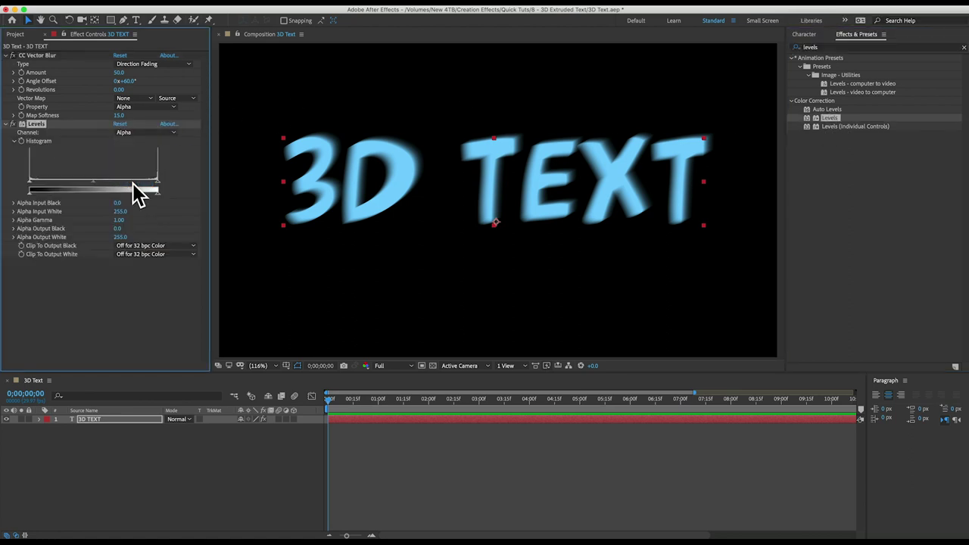
# Step: Set Alpha Input White to 1.0 so the blurred letters turn solid
pyautogui.moveTo(157, 183); pyautogui.dragTo(37, 182)
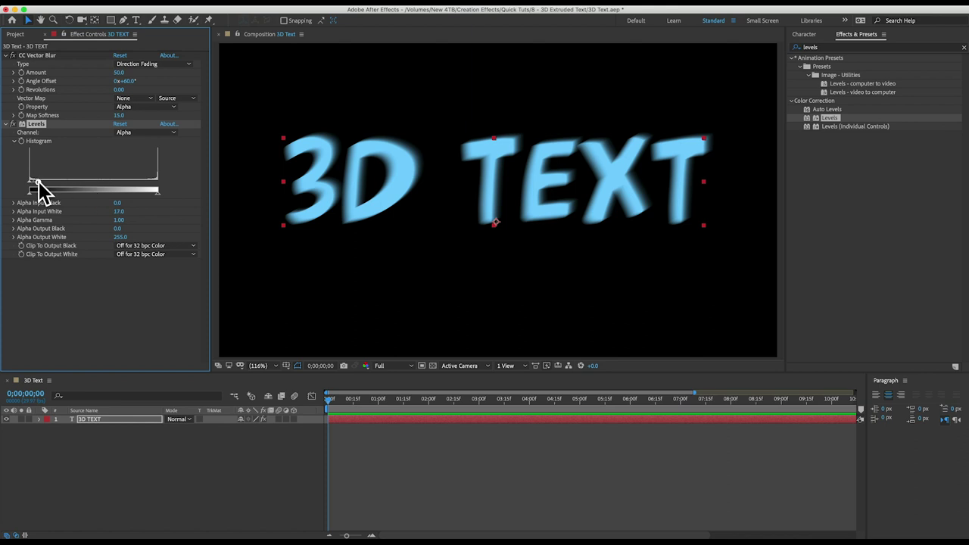
pyautogui.click(119, 211)
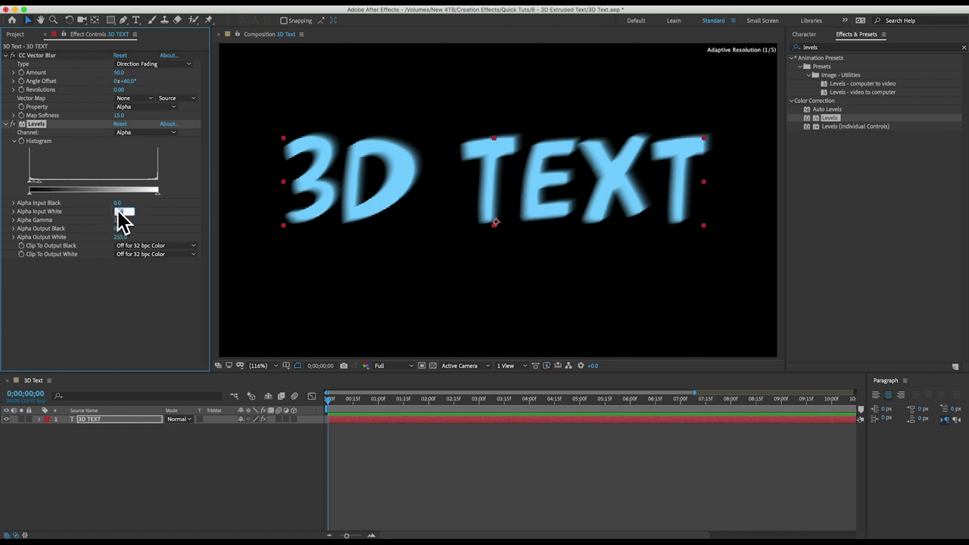
pyautogui.write('1')
pyautogui.press('Return')
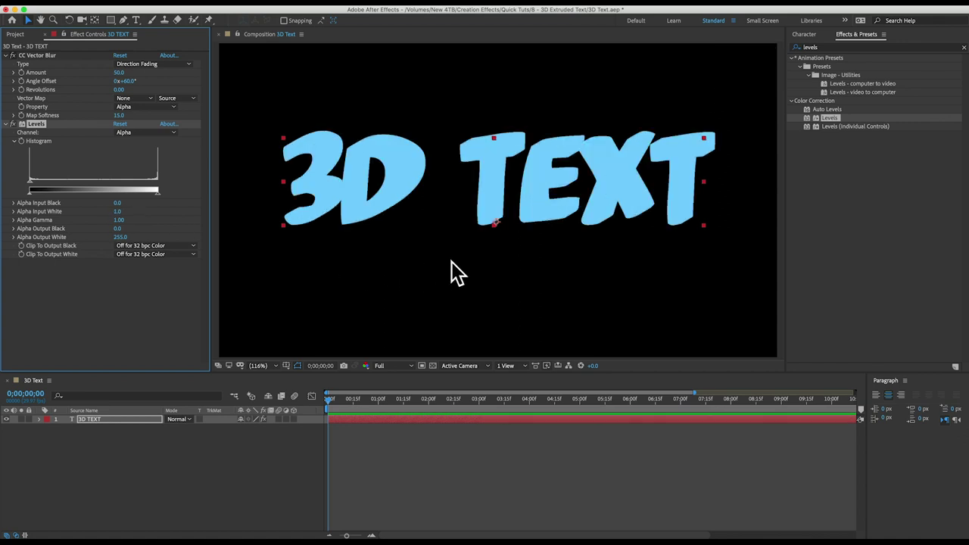
pyautogui.press('z')
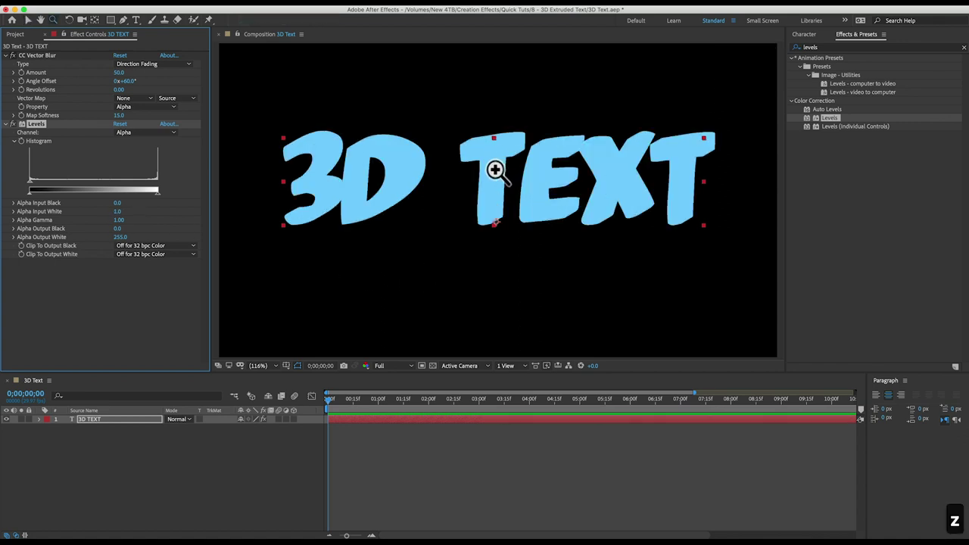
pyautogui.click(495, 168)
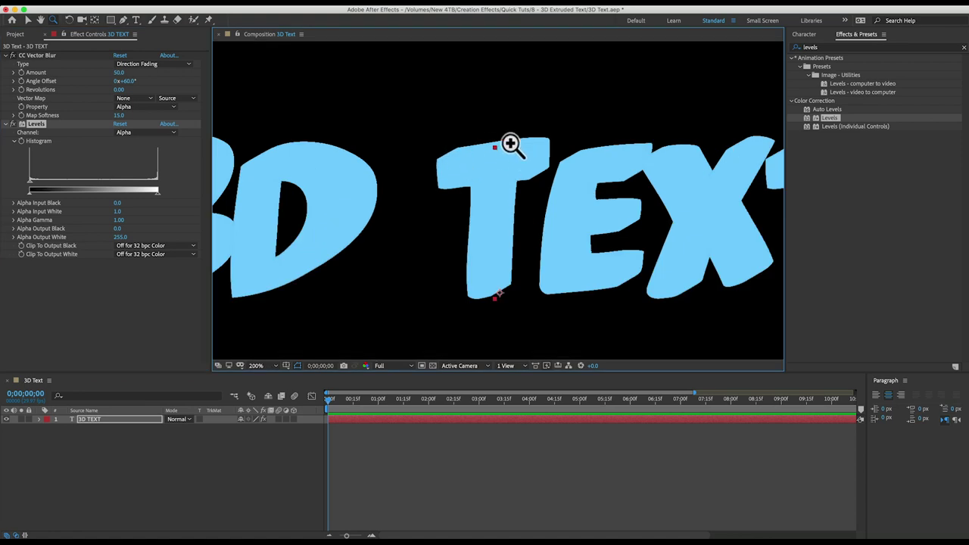
# Step: Apply Matte Choker to the 3D TEXT layer, keeping Choke 1 at 75
pyautogui.keyDown('alt'); pyautogui.click(492, 198); pyautogui.keyUp('alt')
pyautogui.click(840, 49)
pyautogui.write('matt')
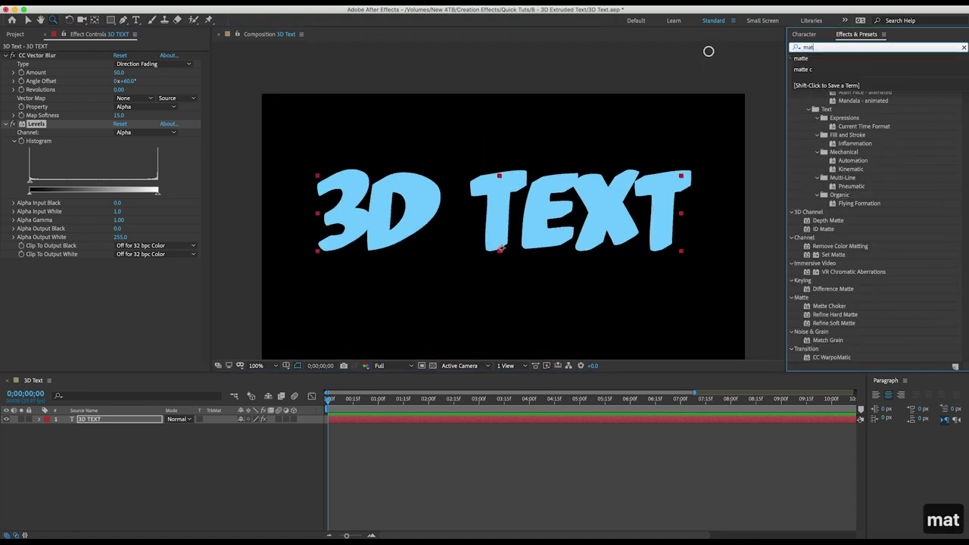
pyautogui.doubleClick(833, 136)
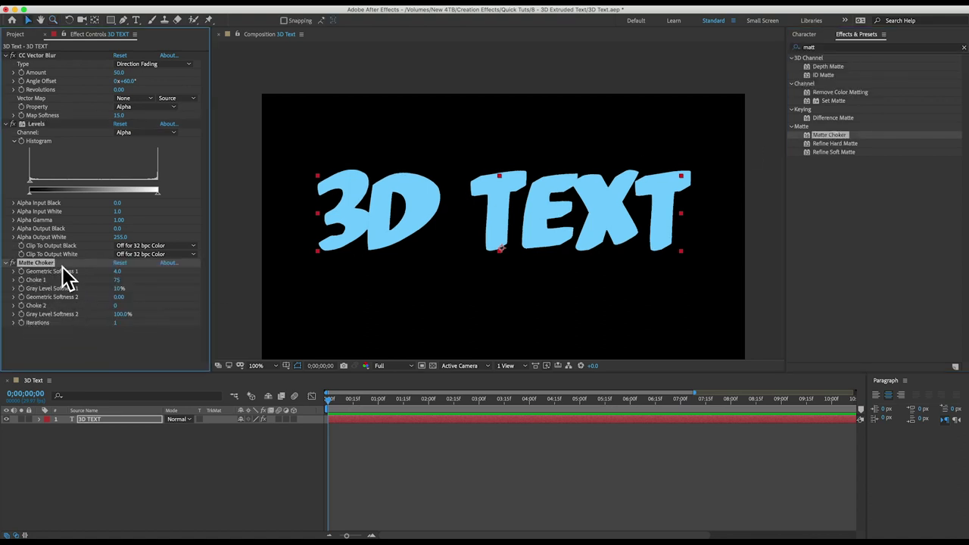
pyautogui.moveTo(508, 259); pyautogui.dragTo(502, 234)
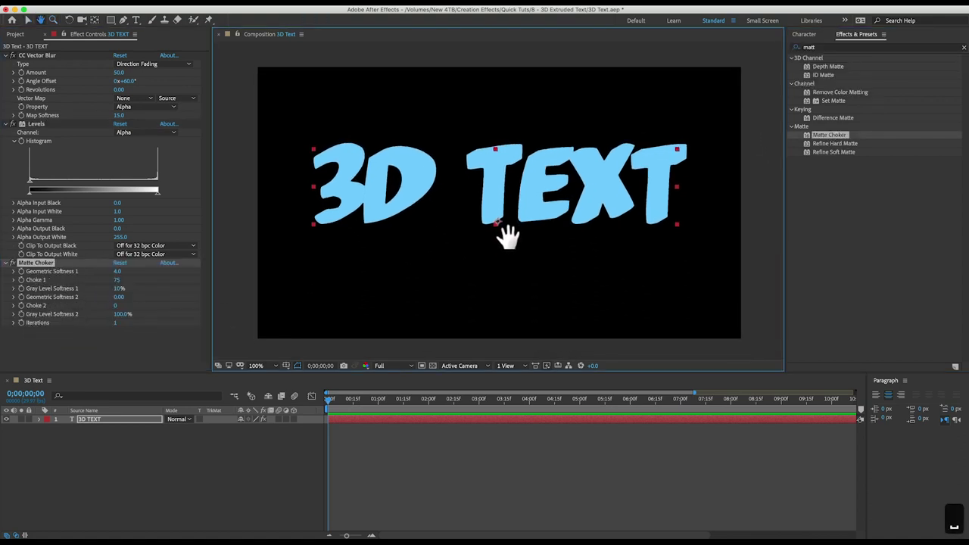
pyautogui.press('v')
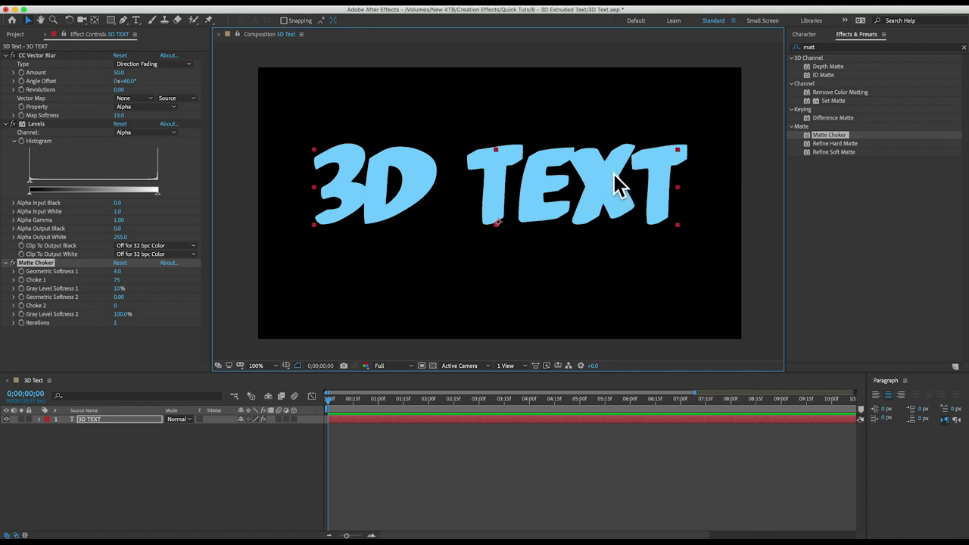
pyautogui.click(49, 58)
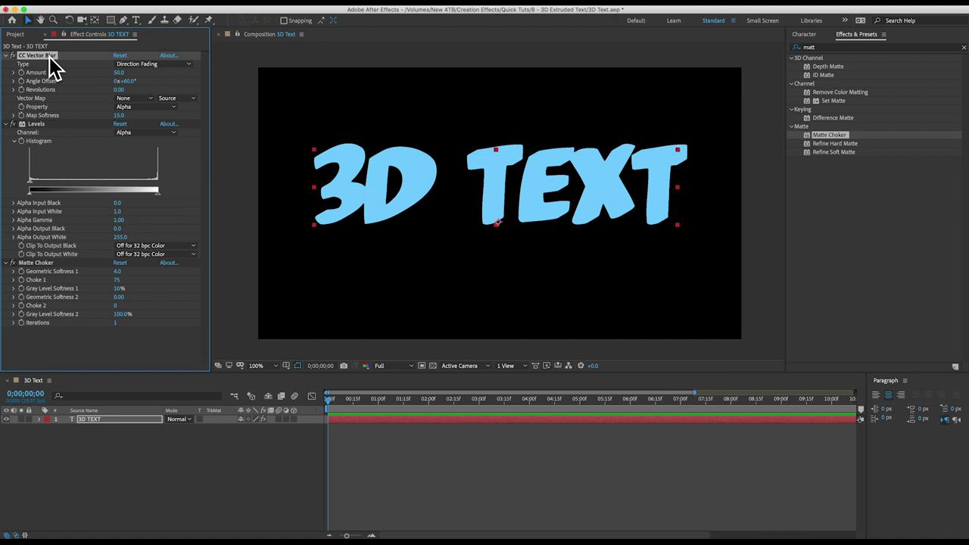
pyautogui.click(802, 46)
# Step: Add Bevel Alpha at the top of the 3D TEXT effects with Edge Thickness 5
pyautogui.write('bevel')
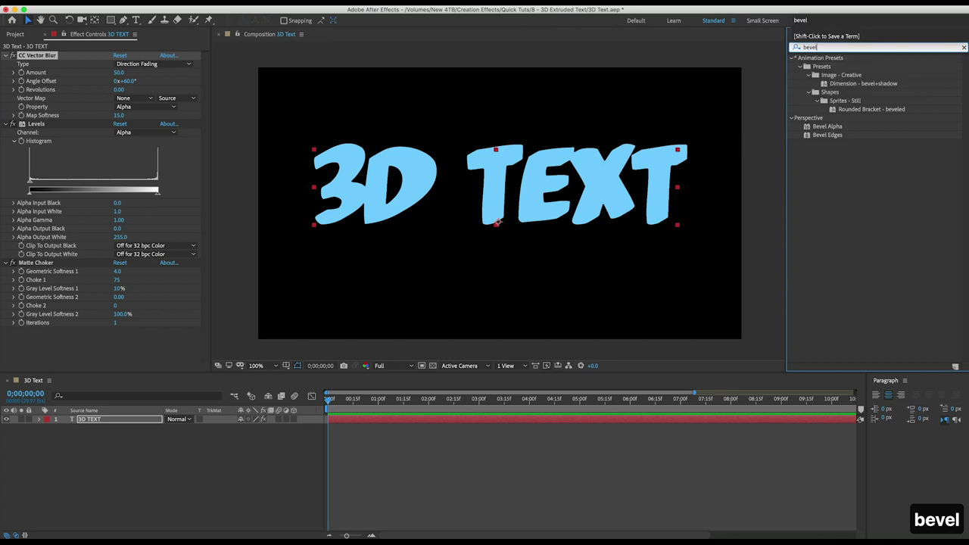
pyautogui.moveTo(827, 127); pyautogui.dragTo(830, 126)
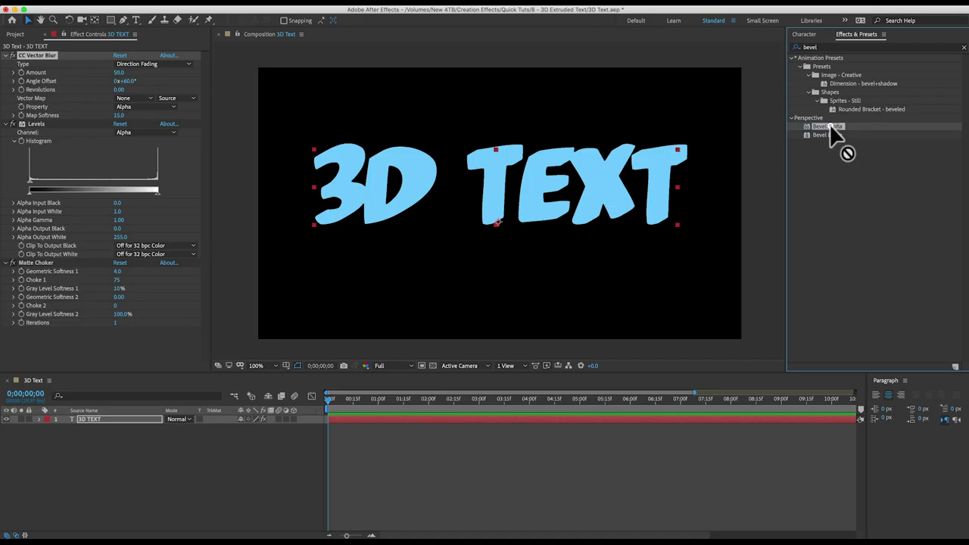
pyautogui.moveTo(832, 133); pyautogui.dragTo(103, 60)
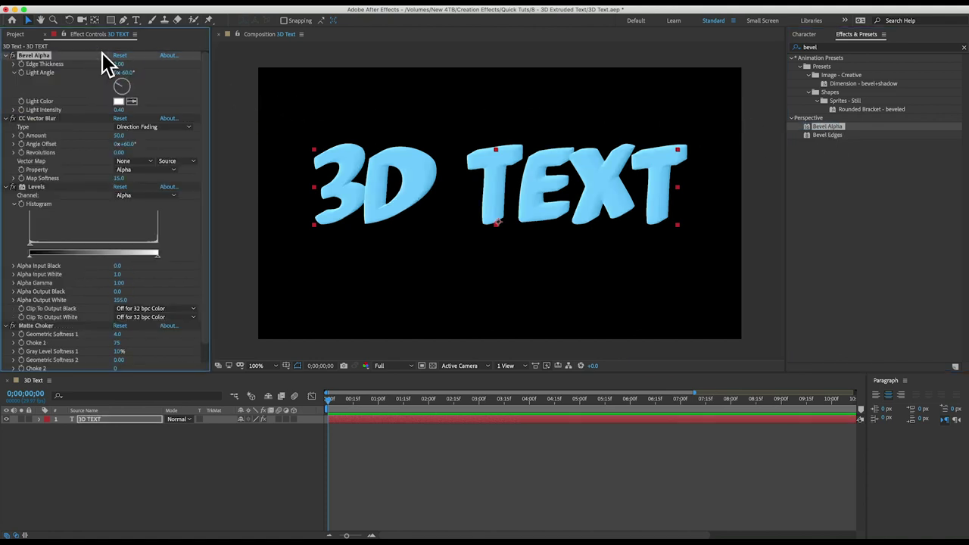
pyautogui.click(119, 64)
pyautogui.write('5')
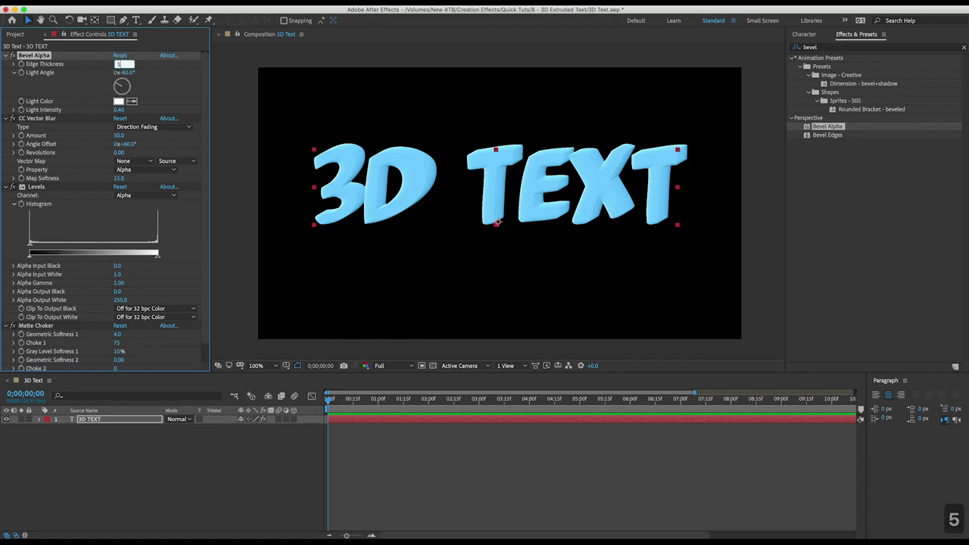
pyautogui.press('Return')
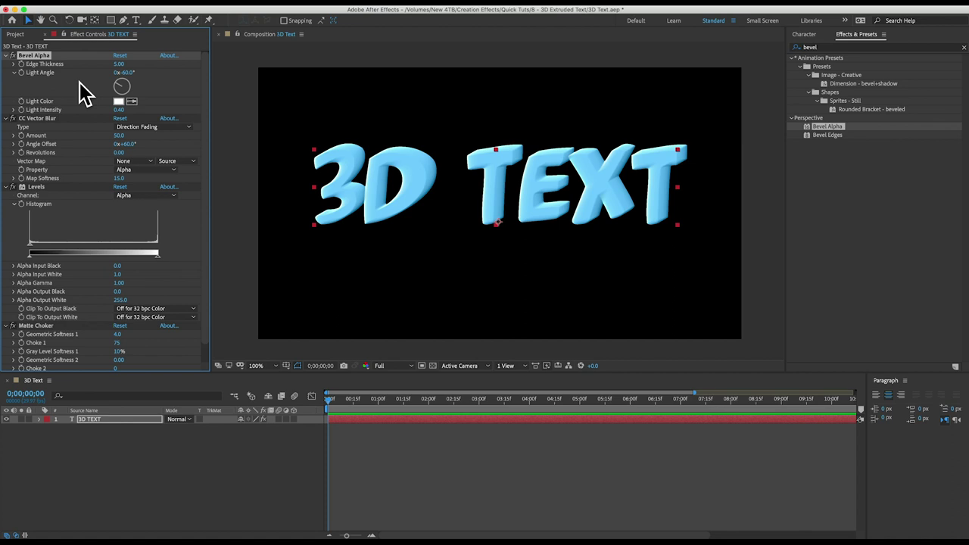
pyautogui.click(321, 3)
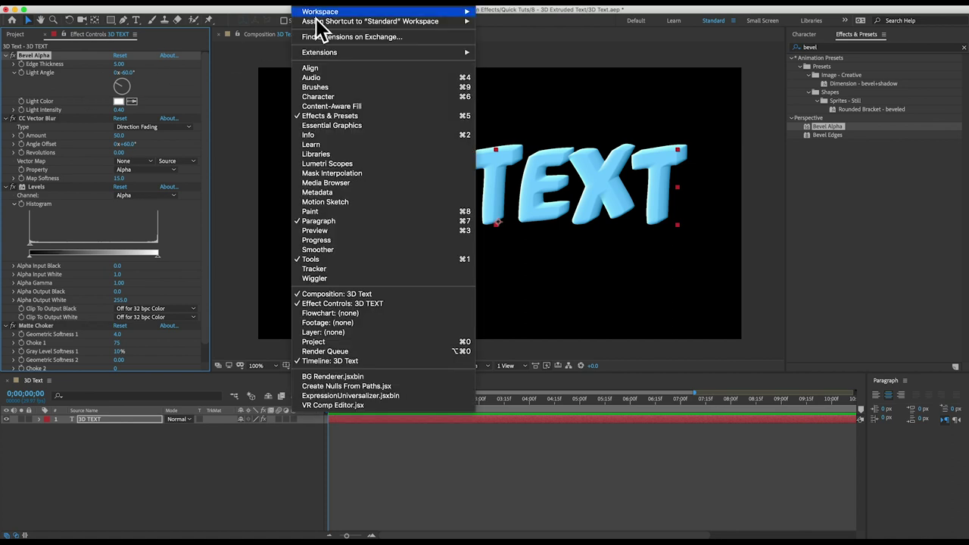
# Step: Tick First Vertices Match in the Mask Interpolation panel, then close that panel
pyautogui.click(324, 173)
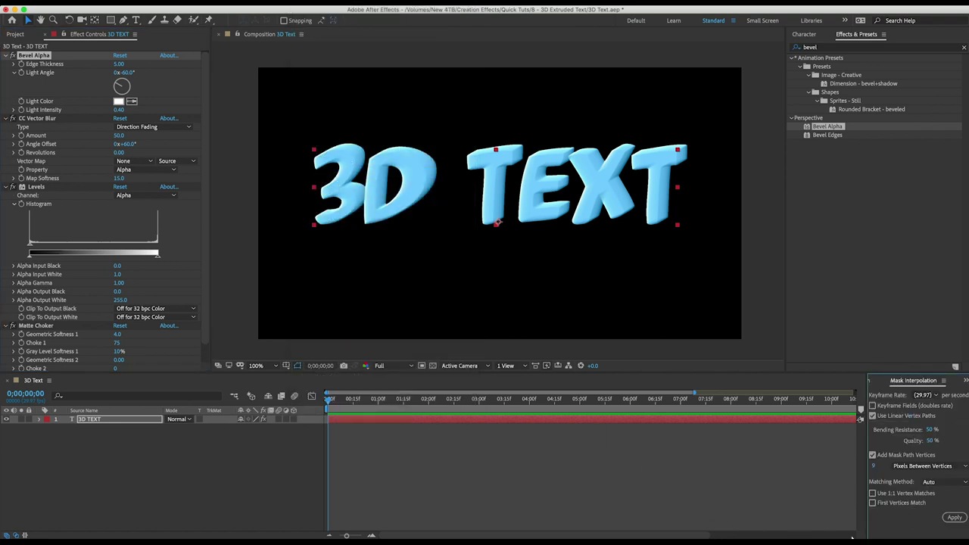
pyautogui.click(872, 503)
pyautogui.rightClick(929, 380)
pyautogui.click(950, 391)
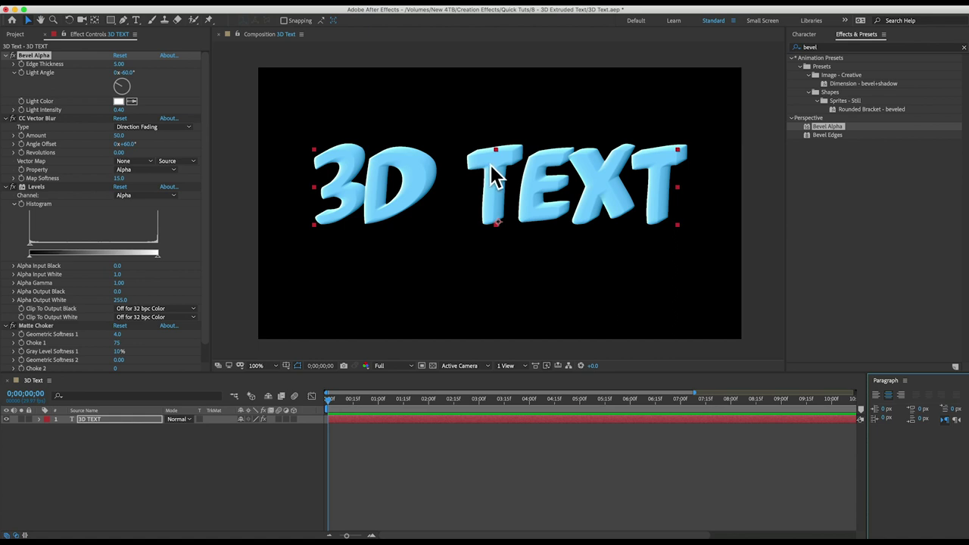
pyautogui.click(110, 422)
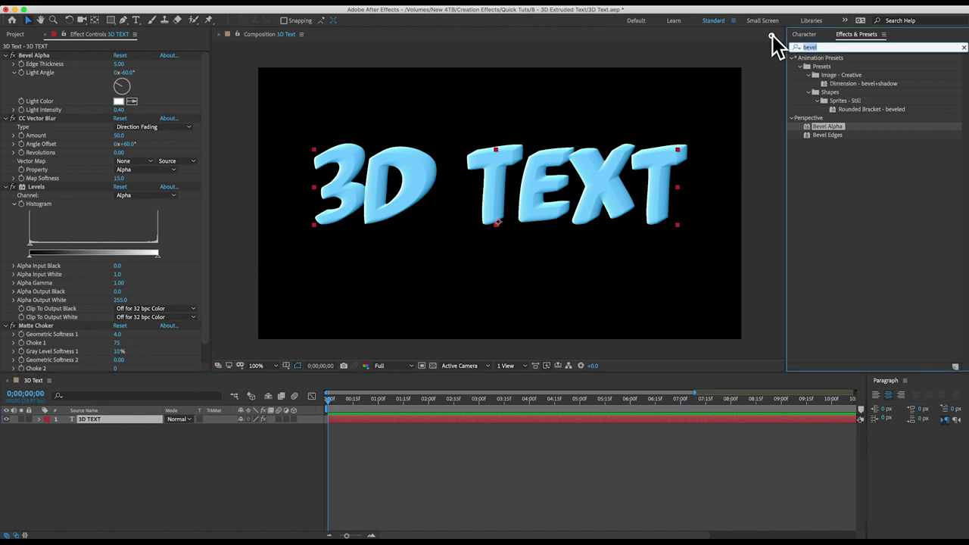
# Step: Search for 'cc com' and drag CC Composite onto the 3D TEXT layer's effects
pyautogui.write('cc com')
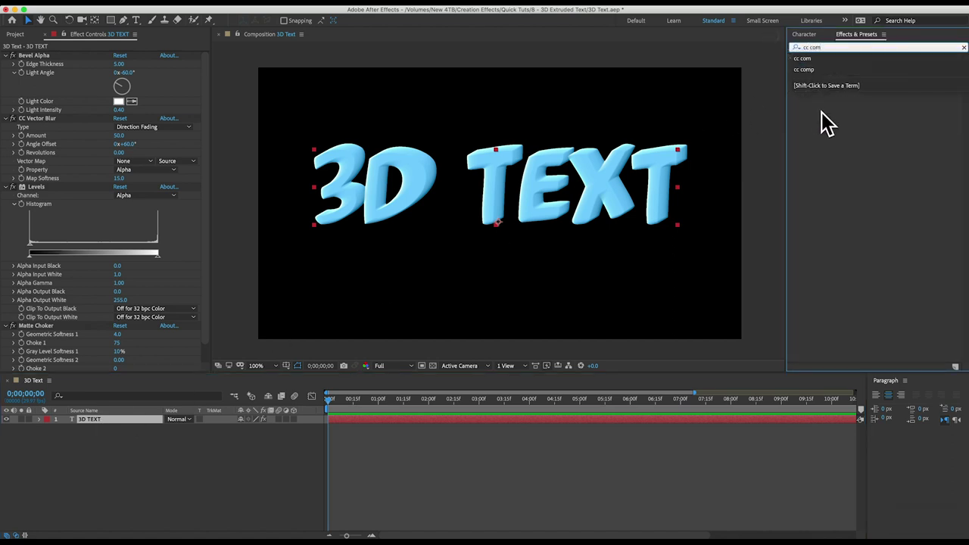
pyautogui.press('Return')
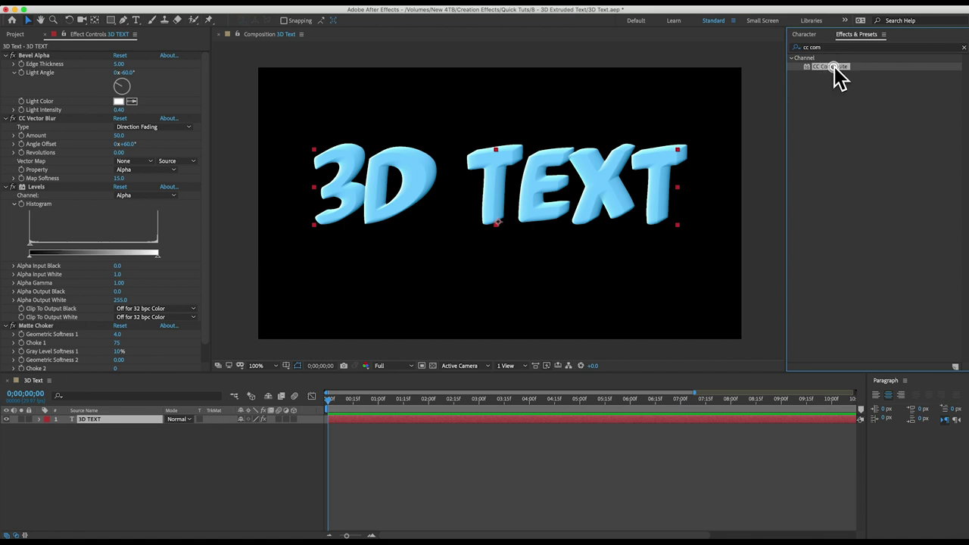
pyautogui.moveTo(835, 67); pyautogui.dragTo(331, 161)
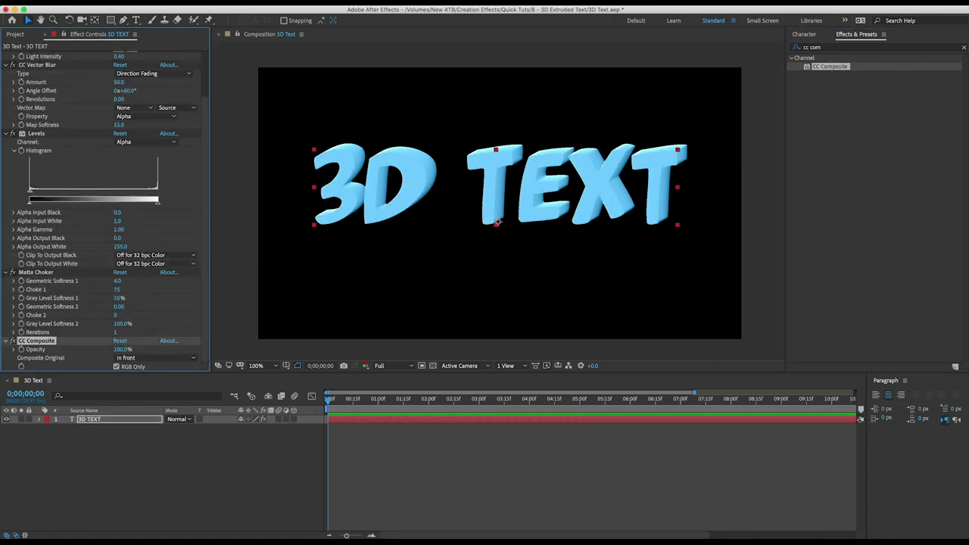
pyautogui.click(190, 8)
# Step: Add a two-node Camera 1, dismiss the 2D-layer warning, and switch 3D TEXT to 3D
pyautogui.moveTo(190, 13)
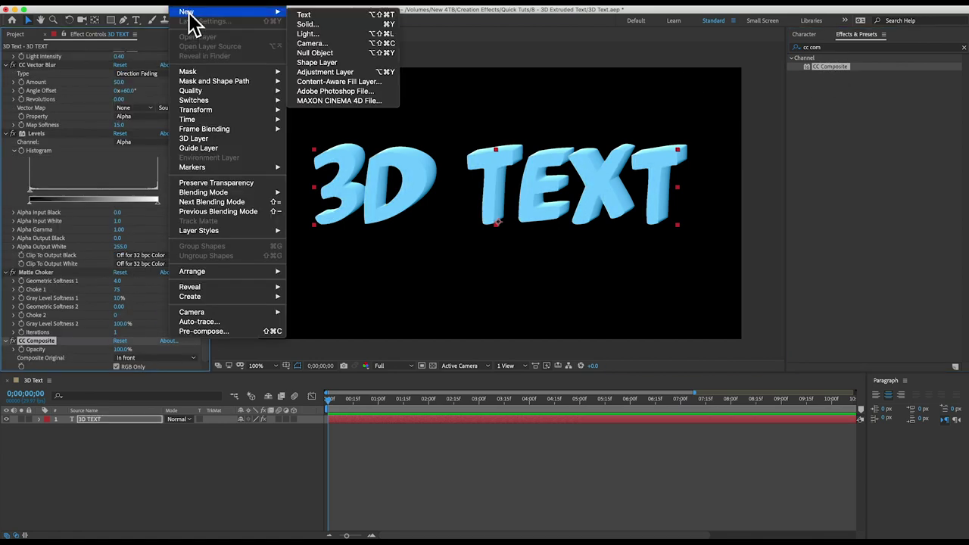
pyautogui.click(333, 44)
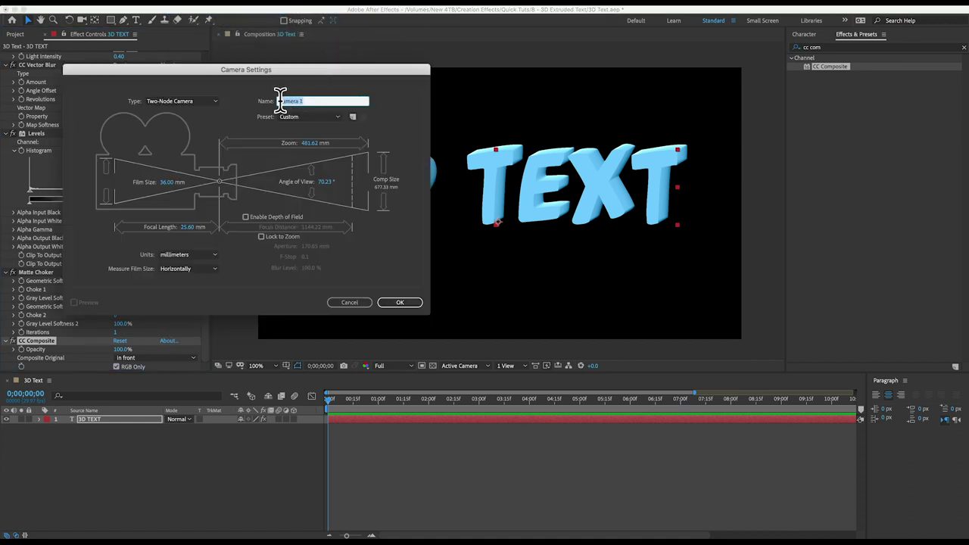
pyautogui.click(398, 302)
pyautogui.click(520, 293)
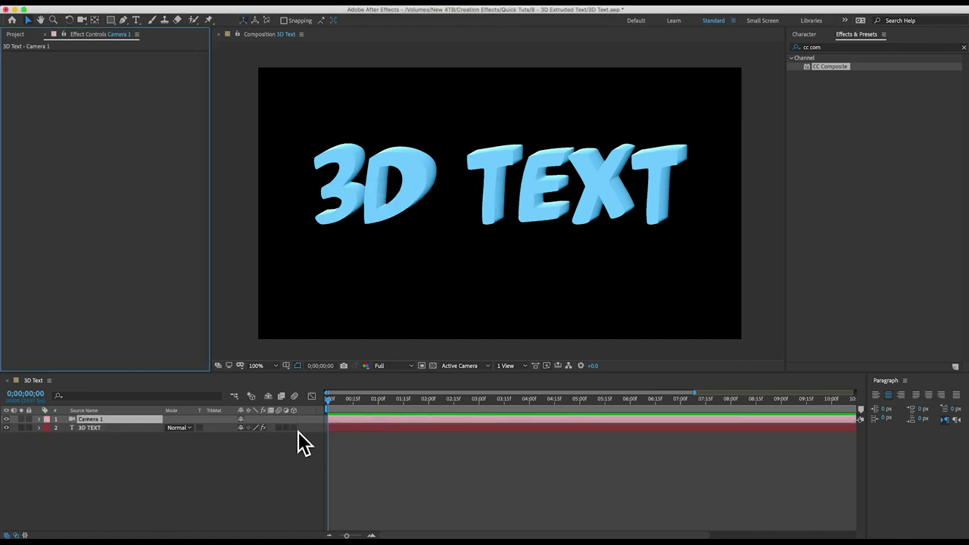
pyautogui.click(294, 428)
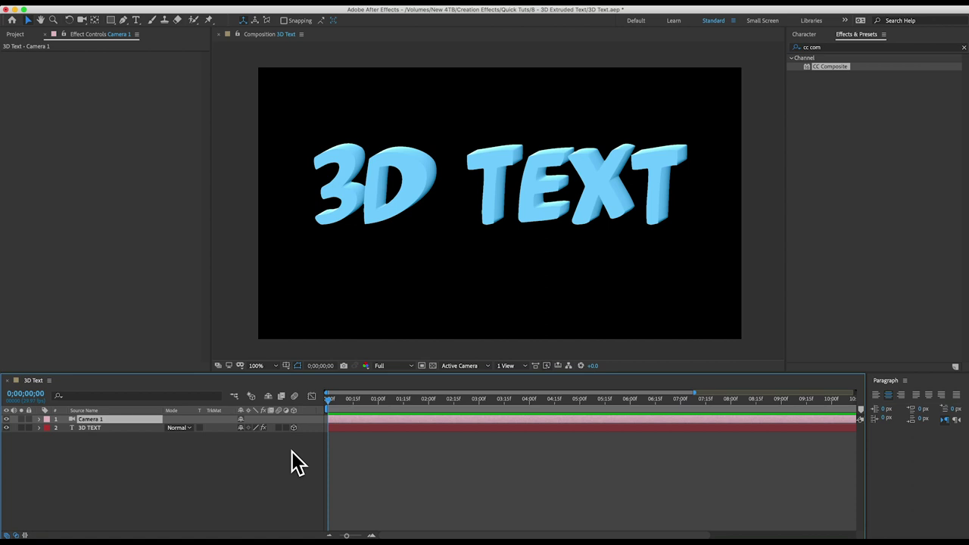
# Step: Create a new solid below 3D TEXT, make it 3D and push it to Z 1000
pyautogui.click(189, 5)
pyautogui.moveTo(191, 11)
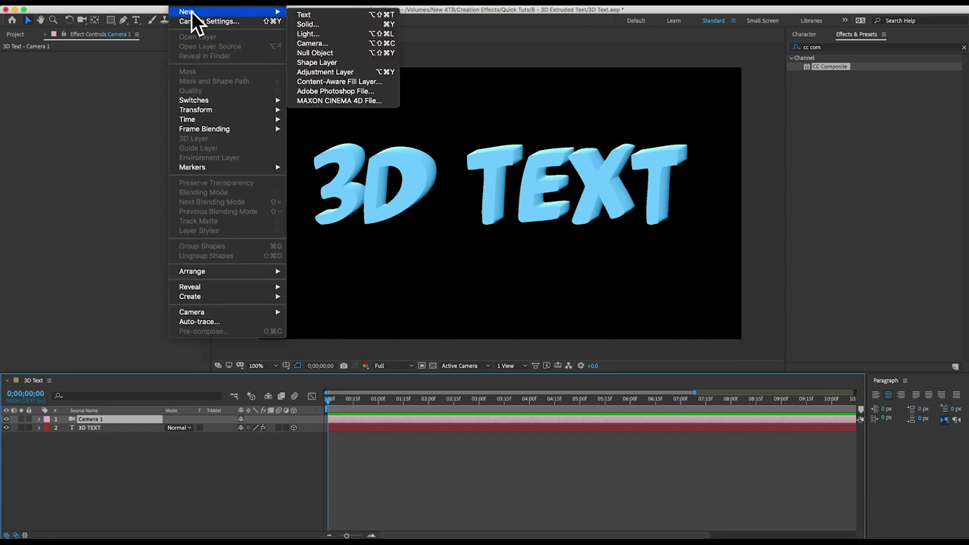
pyautogui.click(325, 25)
pyautogui.click(521, 351)
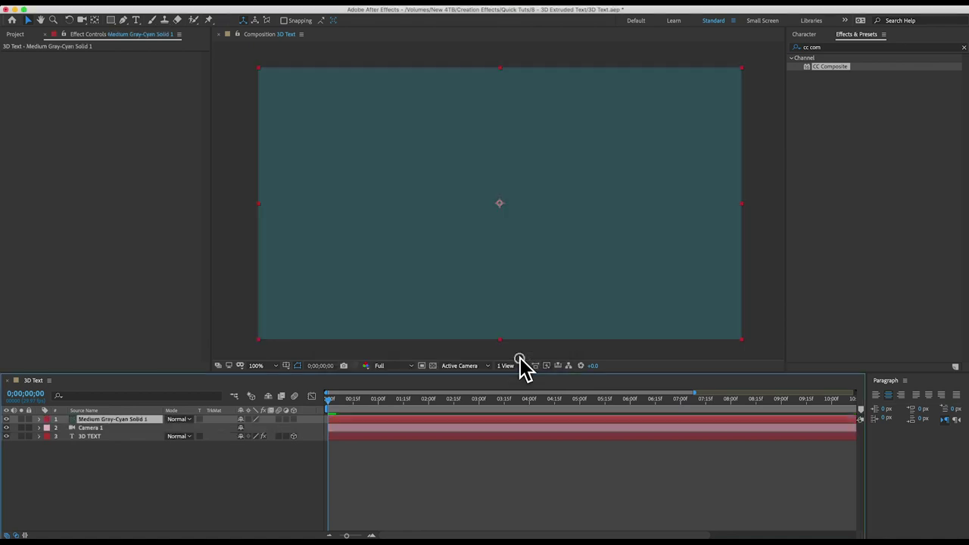
pyautogui.moveTo(128, 419); pyautogui.dragTo(129, 439)
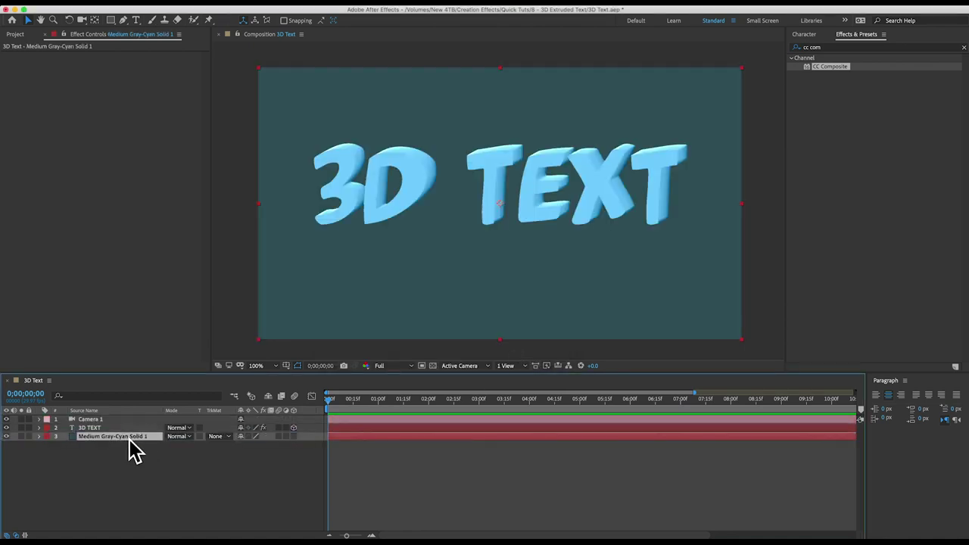
pyautogui.press('p')
pyautogui.click(294, 435)
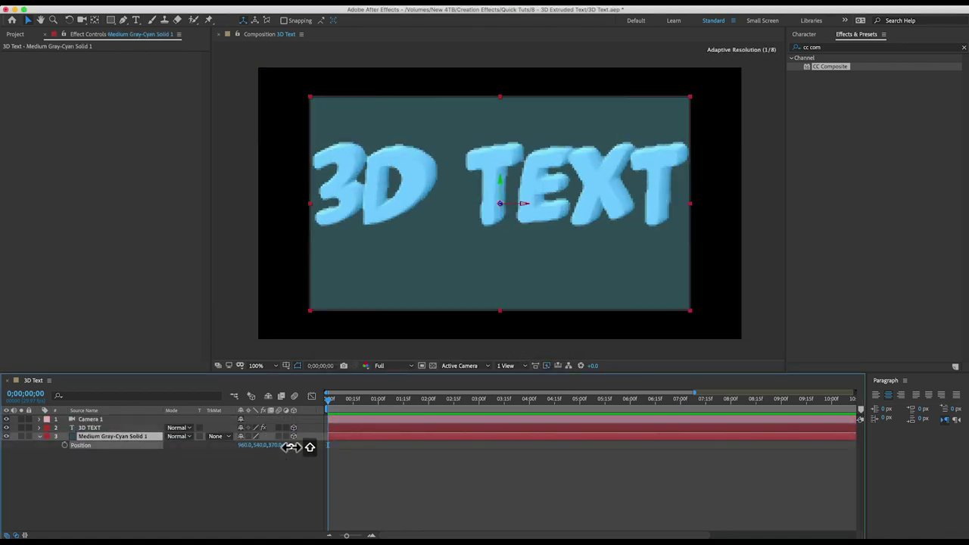
pyautogui.moveTo(312, 448); pyautogui.dragTo(328, 452)
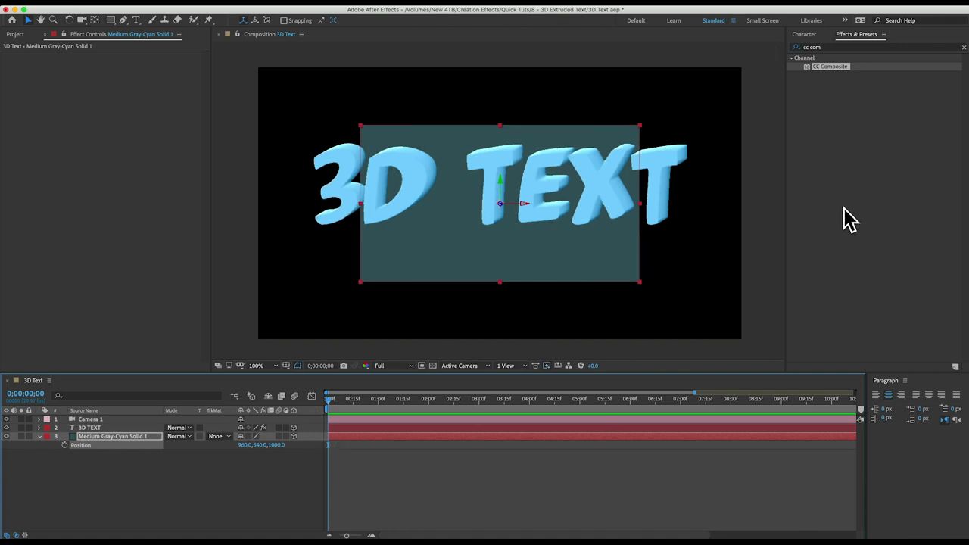
# Step: Apply a radial Gradient Ramp to the solid
pyautogui.tripleClick(803, 48)
pyautogui.write('ramp')
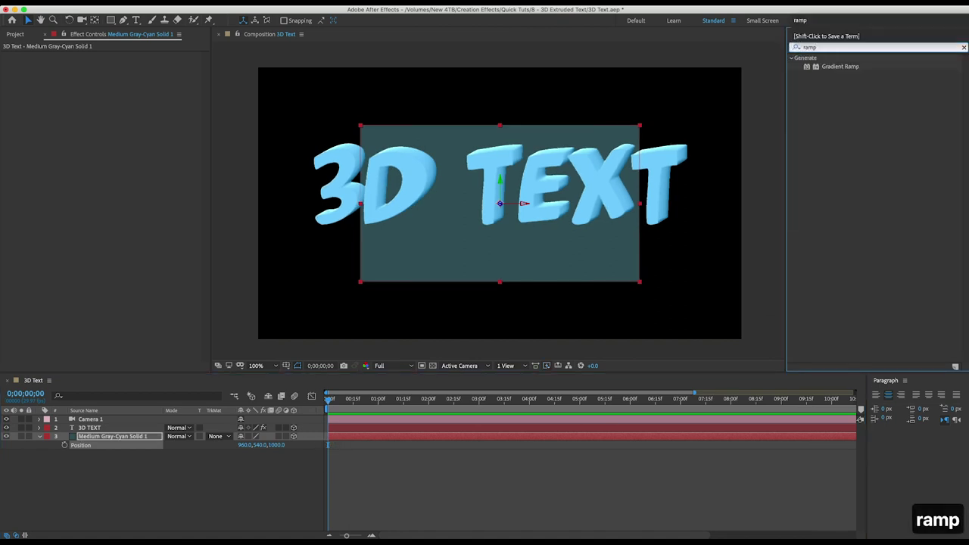
pyautogui.doubleClick(841, 67)
pyautogui.click(134, 99)
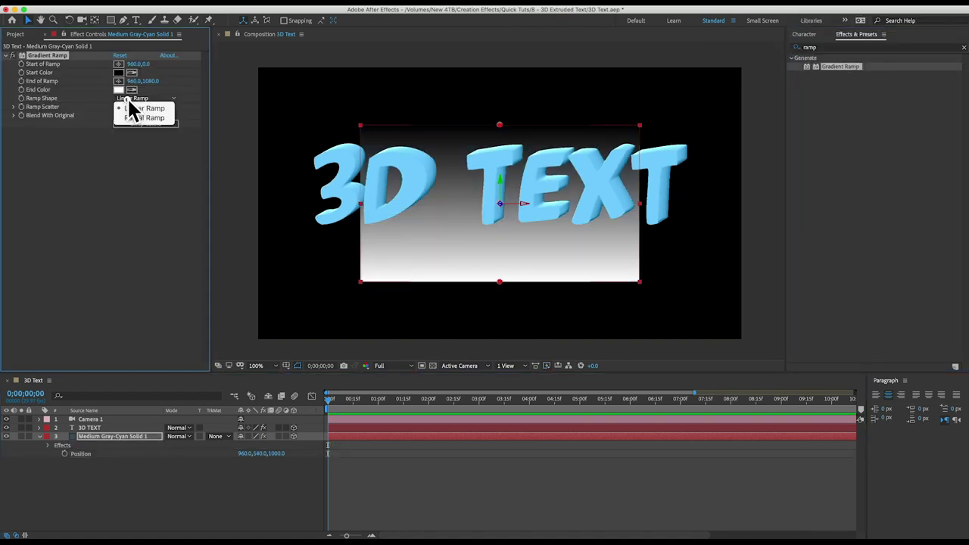
pyautogui.click(135, 117)
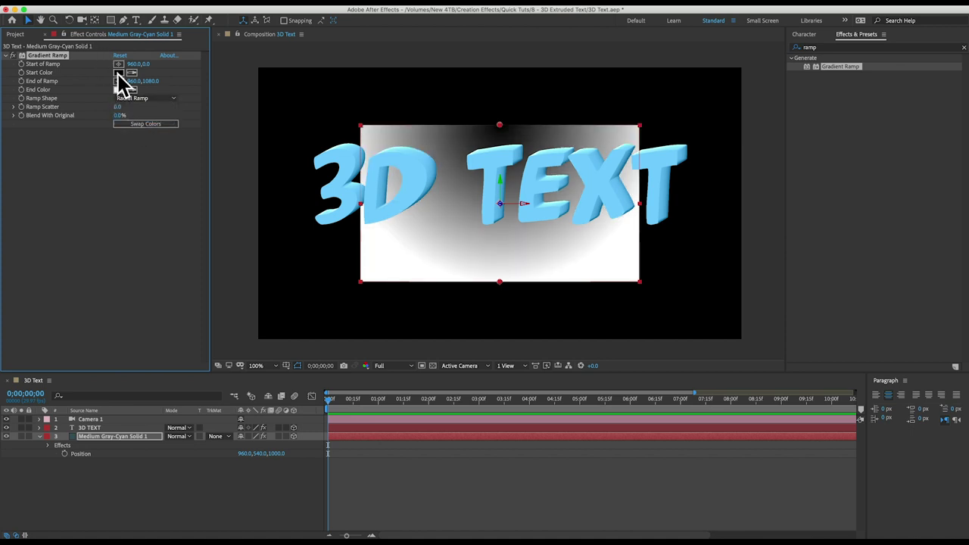
# Step: Give the ramp an orange FFB91D start and a black end, centred nearer the comp middle
pyautogui.click(119, 73)
pyautogui.click(304, 307)
pyautogui.moveTo(261, 195)
pyautogui.mouseDown()
pyautogui.moveTo(266, 184)
pyautogui.moveTo(277, 190)
pyautogui.mouseUp()
pyautogui.click(383, 194)
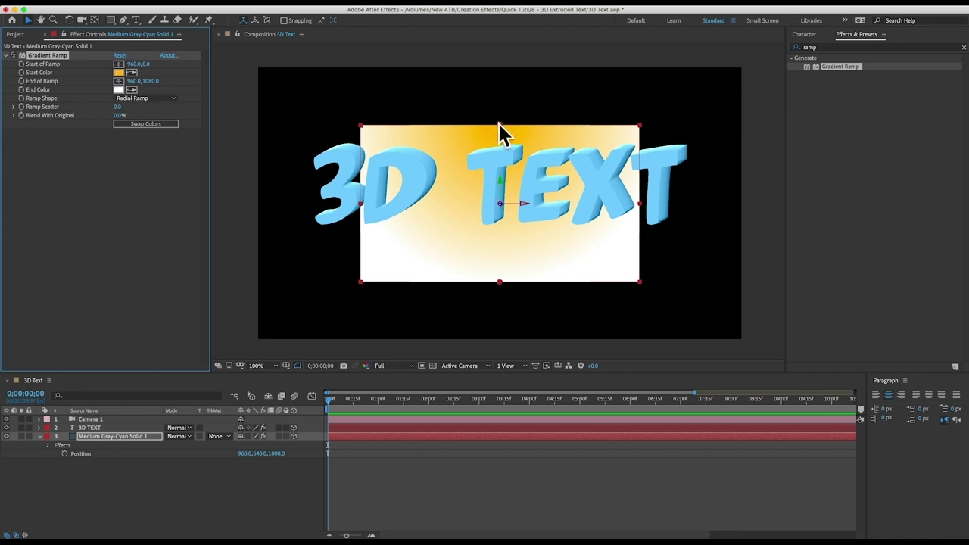
pyautogui.moveTo(500, 127); pyautogui.dragTo(500, 206)
pyautogui.click(118, 89)
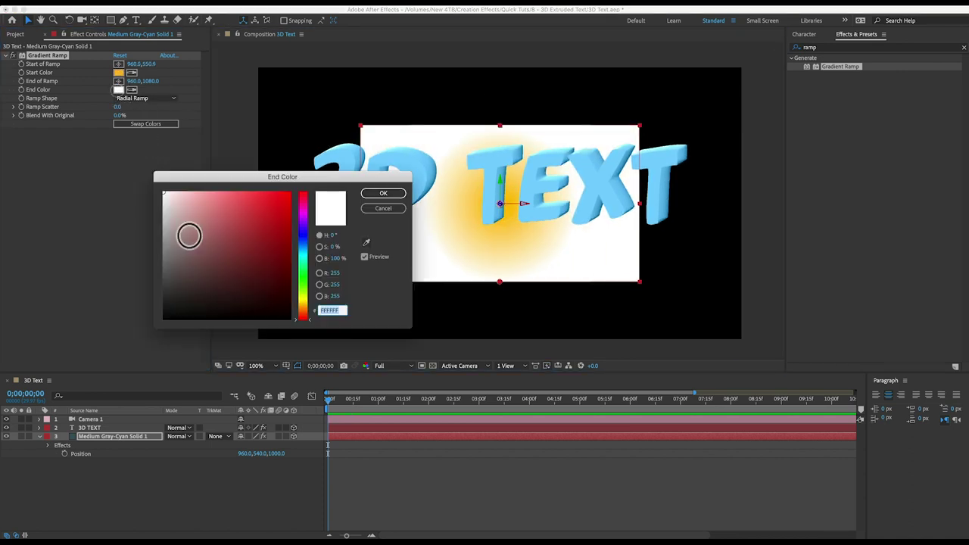
pyautogui.moveTo(190, 231); pyautogui.dragTo(135, 357)
pyautogui.click(371, 194)
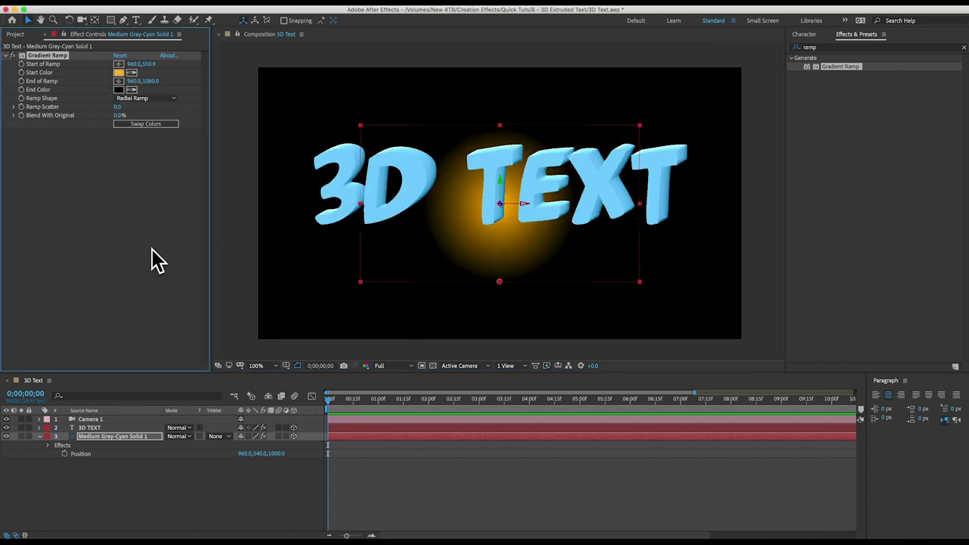
# Step: Apply Turbulent Noise to the glow solid with Multiply blending at 25% opacity
pyautogui.click(795, 47)
pyautogui.write('turbu')
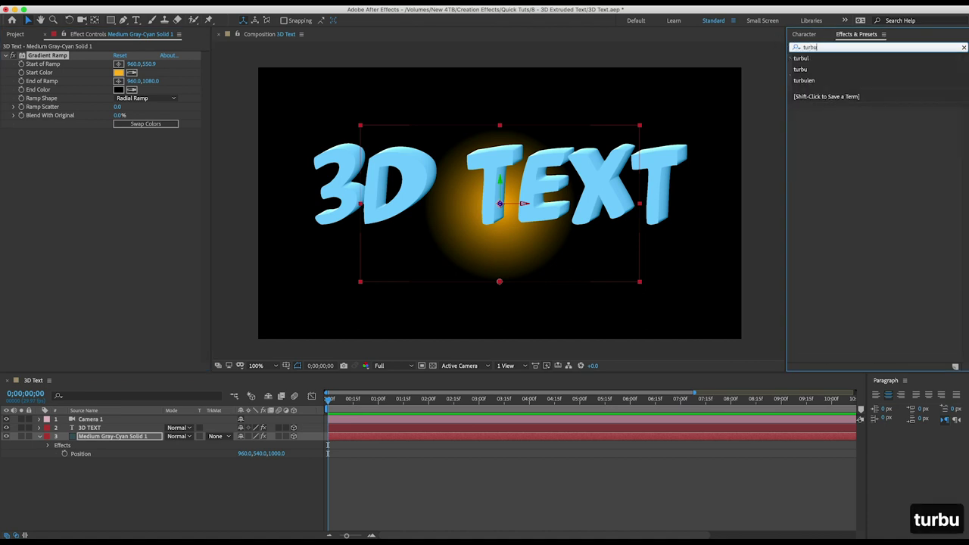
pyautogui.press('Return')
pyautogui.moveTo(832, 85); pyautogui.dragTo(132, 189)
pyautogui.click(138, 263)
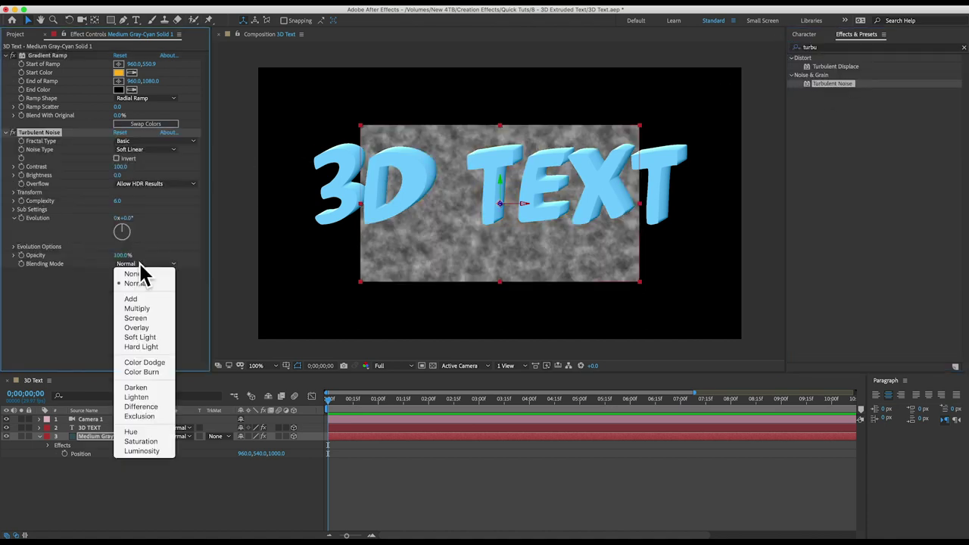
pyautogui.click(137, 308)
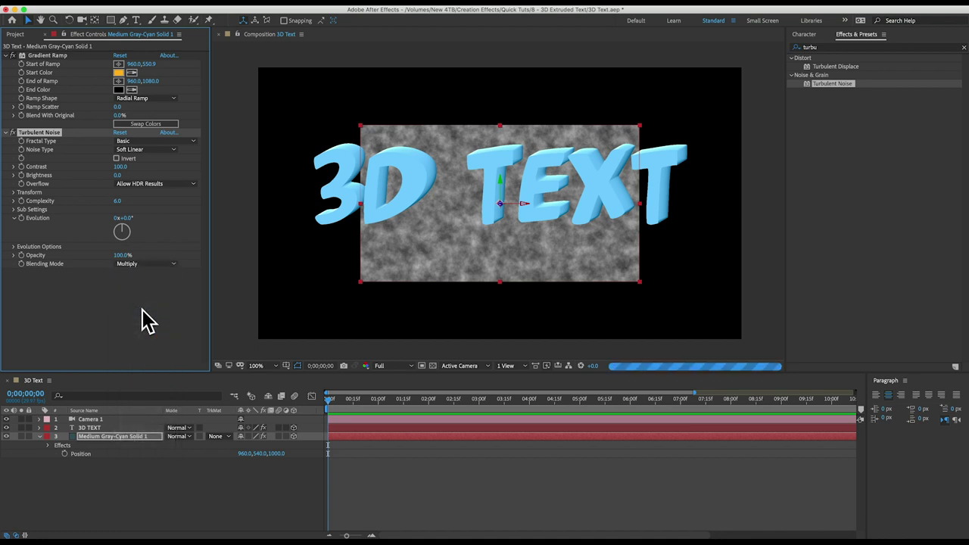
pyautogui.click(122, 255)
pyautogui.write('25')
pyautogui.press('Return')
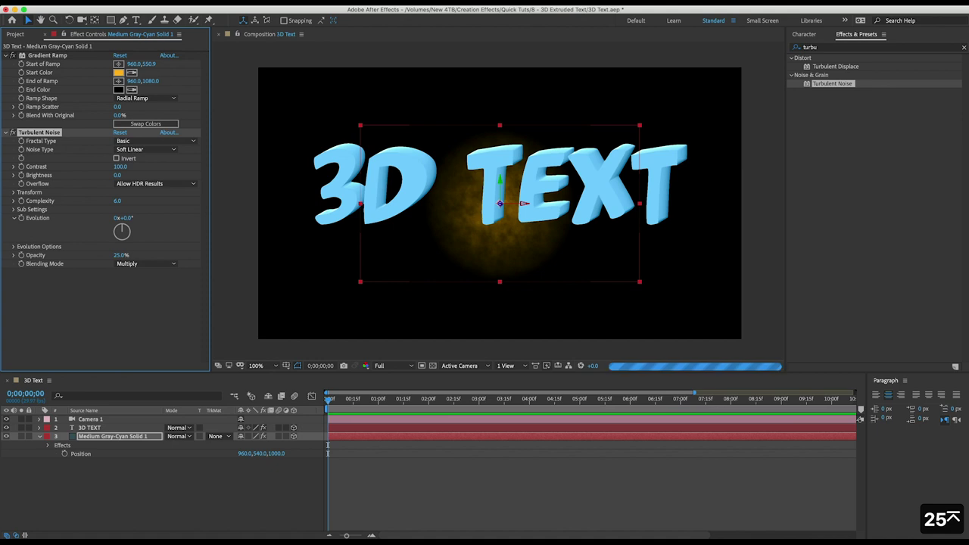
# Step: Scale the orange glow solid up to 500% so it fills the frame
pyautogui.click(143, 437)
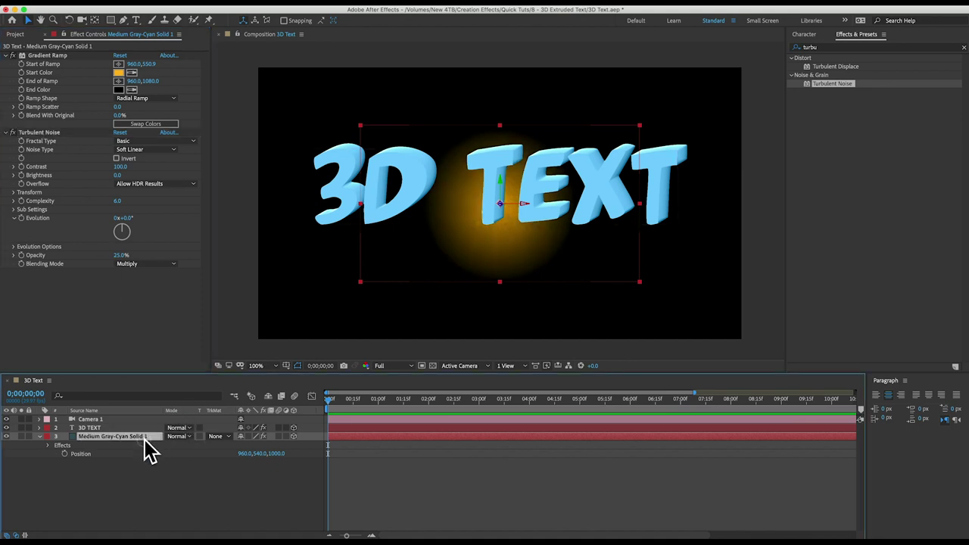
pyautogui.press('s')
pyautogui.moveTo(257, 445)
pyautogui.mouseDown()
pyautogui.moveTo(292, 445)
pyautogui.moveTo(274, 446)
pyautogui.mouseUp()
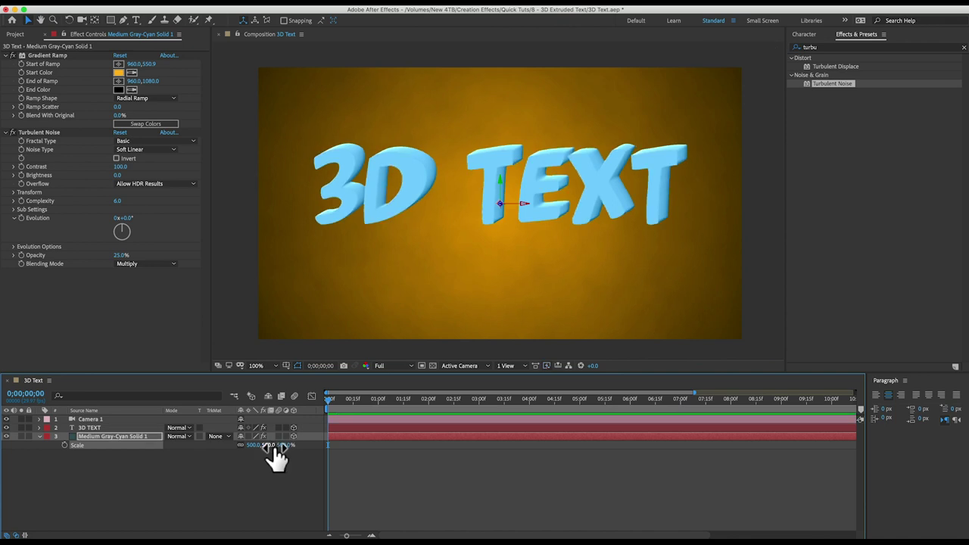
pyautogui.click(189, 6)
# Step: Add a cream-coloured (FFF7DC) point light and move it toward the composition's left edge
pyautogui.moveTo(227, 11)
pyautogui.click(309, 34)
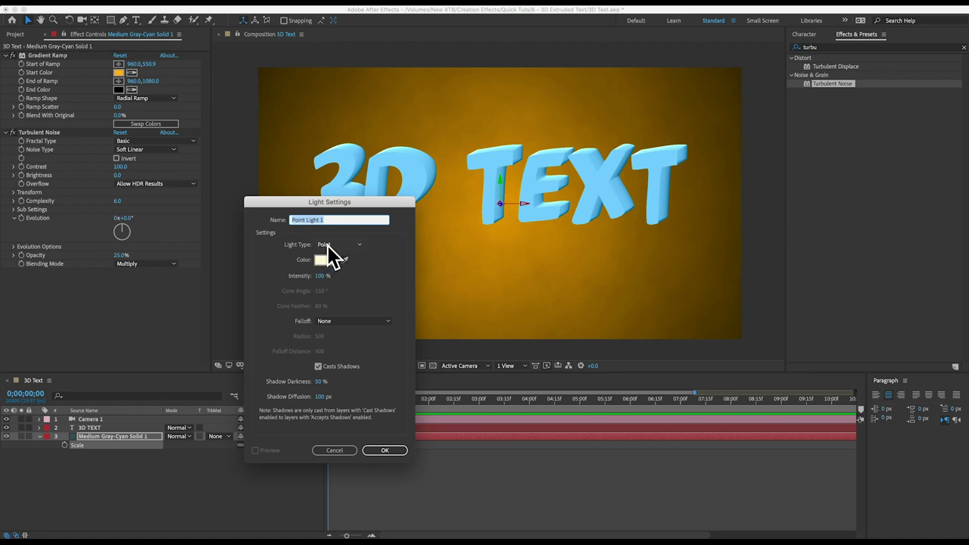
pyautogui.click(321, 258)
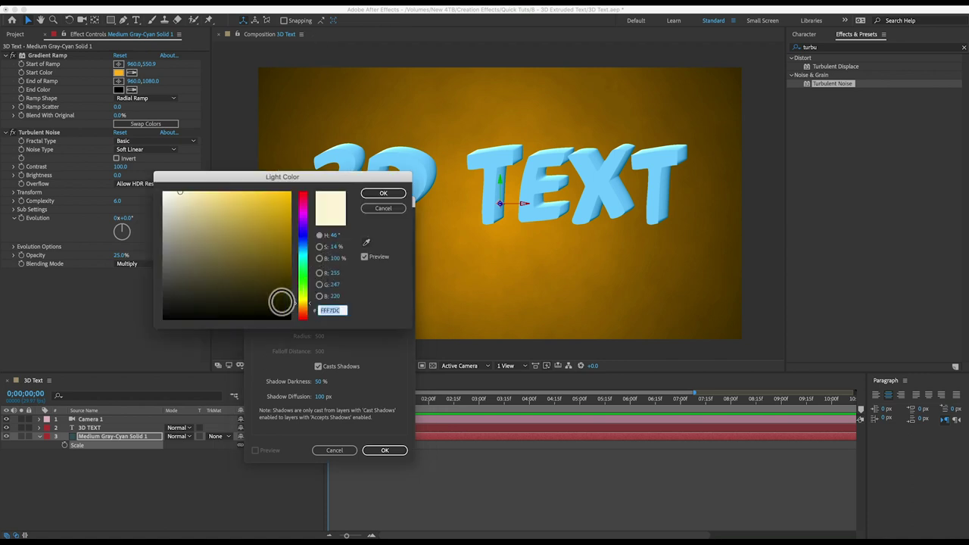
pyautogui.click(185, 190)
pyautogui.click(383, 194)
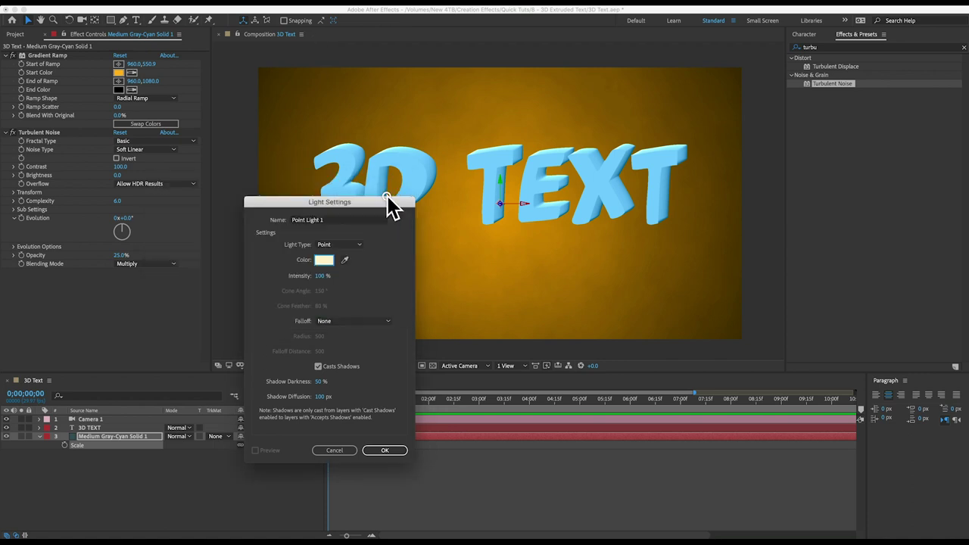
pyautogui.click(383, 451)
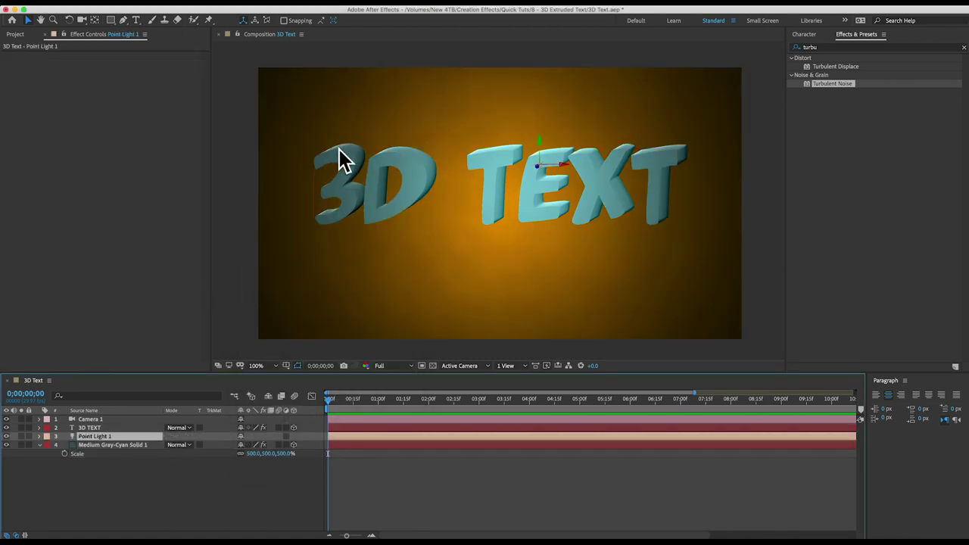
pyautogui.moveTo(561, 161)
pyautogui.mouseDown()
pyautogui.moveTo(418, 158)
pyautogui.moveTo(242, 173)
pyautogui.moveTo(223, 147)
pyautogui.moveTo(236, 60)
pyautogui.moveTo(255, 65)
pyautogui.moveTo(237, 59)
pyautogui.mouseUp()
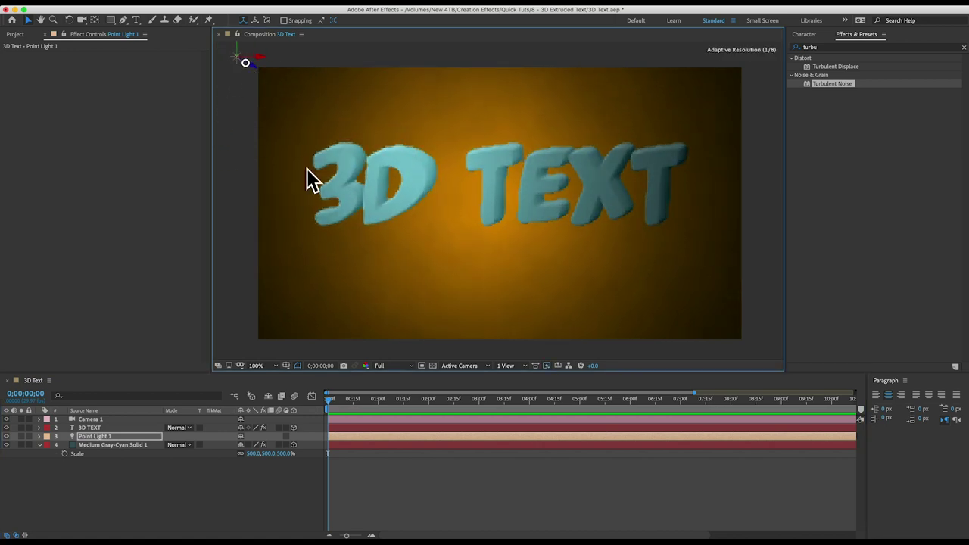
# Step: Orbit Camera 1 slightly around the 3D text using the Unified Camera Tool
pyautogui.click(82, 20)
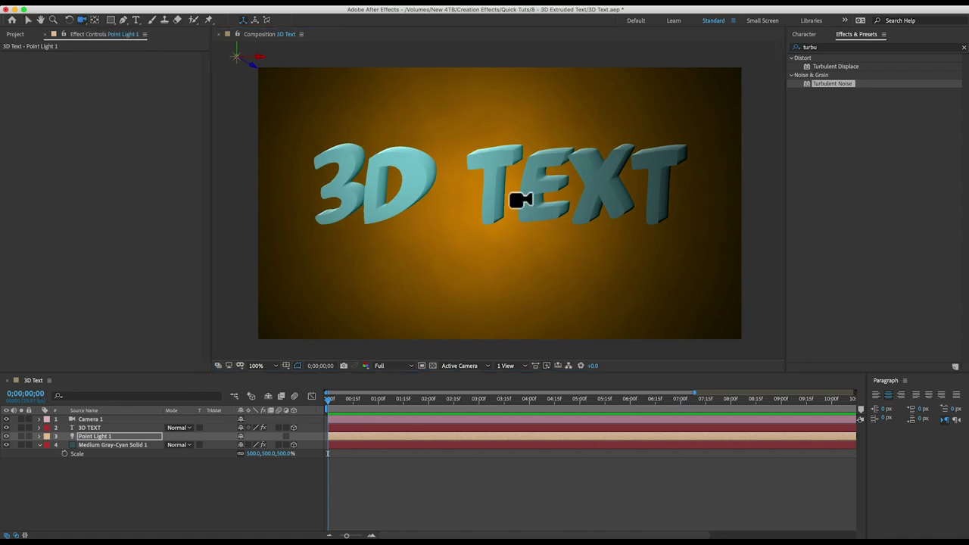
pyautogui.moveTo(511, 192); pyautogui.dragTo(555, 205)
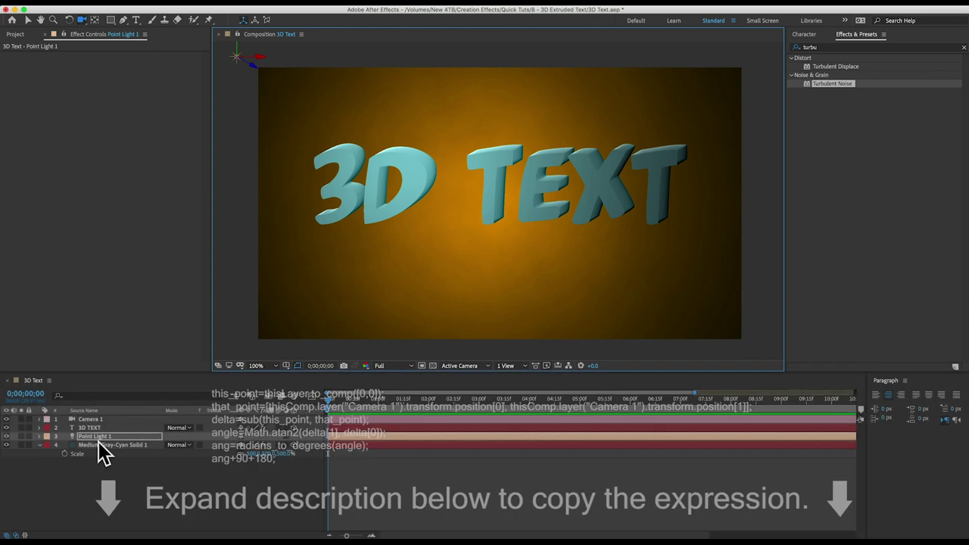
pyautogui.click(66, 428)
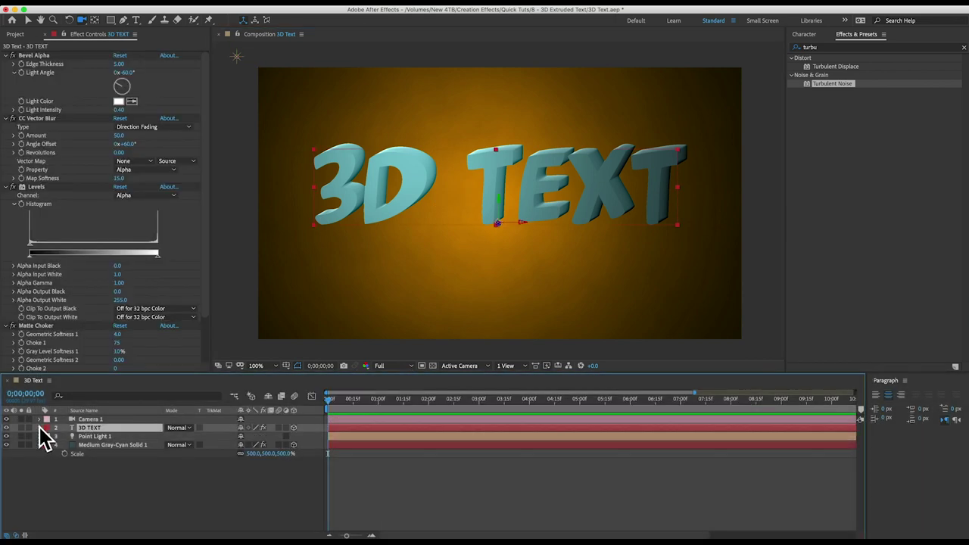
# Step: Paste the camera-following expression into the 3D TEXT layer's CC Vector Blur Angle Offset
pyautogui.click(40, 428)
pyautogui.click(48, 445)
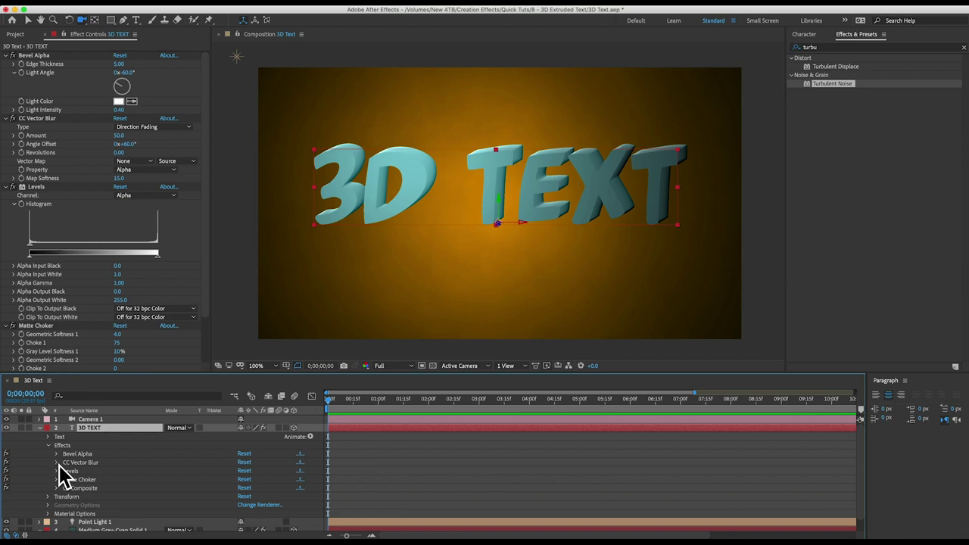
pyautogui.click(56, 462)
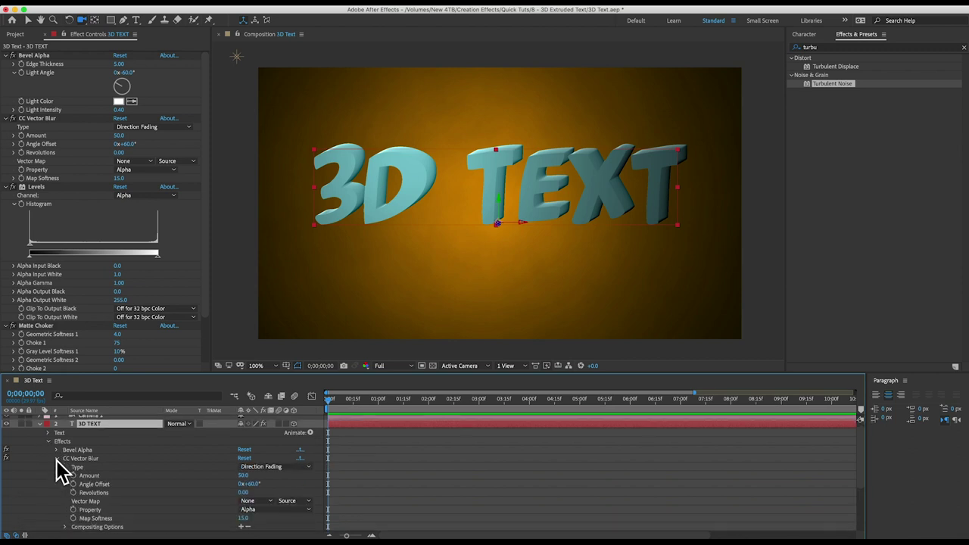
pyautogui.click(91, 484)
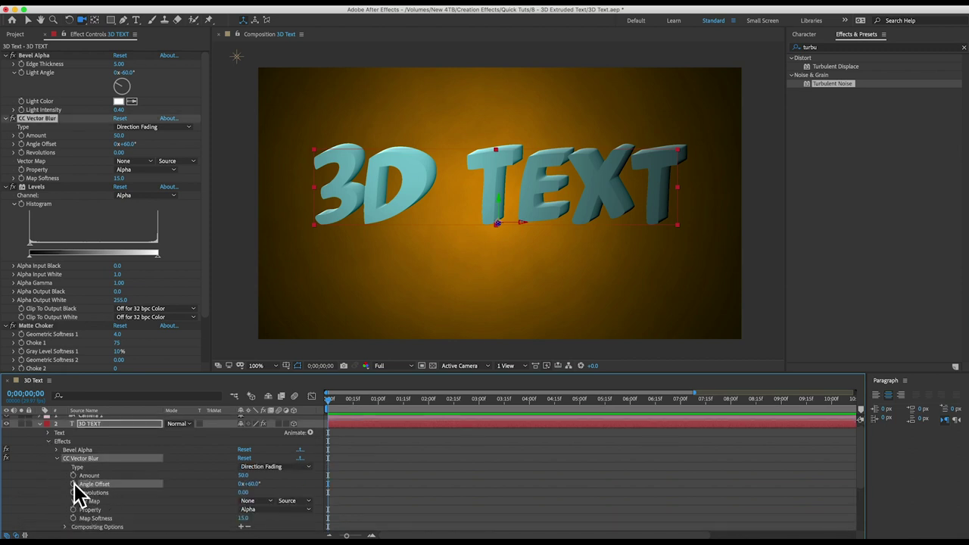
pyautogui.keyDown('alt'); pyautogui.click(73, 483); pyautogui.keyUp('alt')
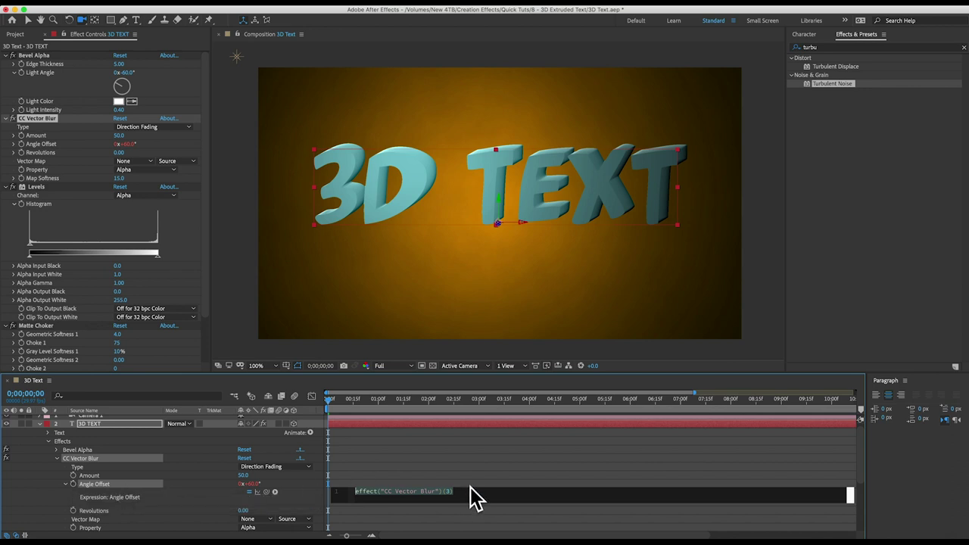
pyautogui.click(401, 493)
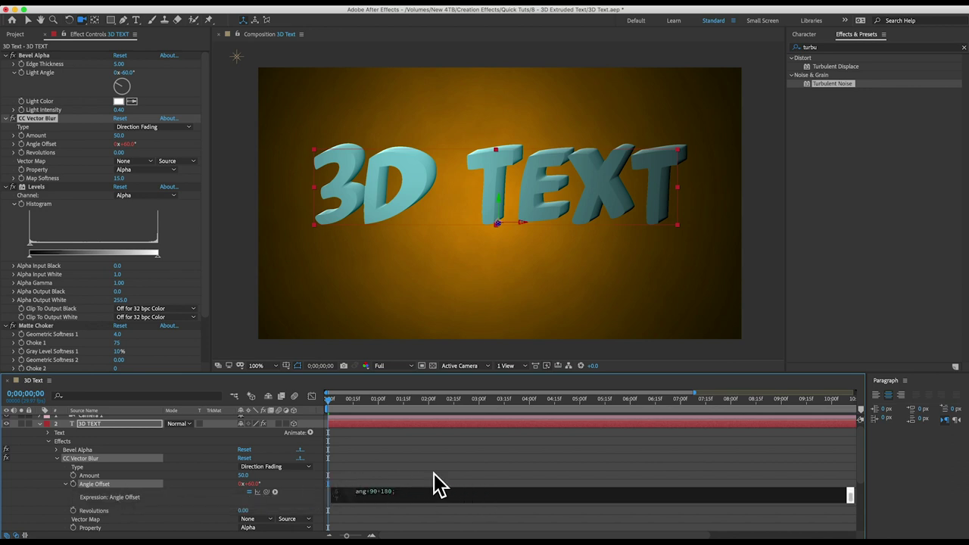
pyautogui.write('this_point=thisLayer.to_comp([0,0]); that_point=[thisComp.layer("Camera 1").transform.position[0], thisComp.layer("Camera 1").transform.position[1]]')
pyautogui.moveTo(413, 505); pyautogui.dragTo(414, 533)
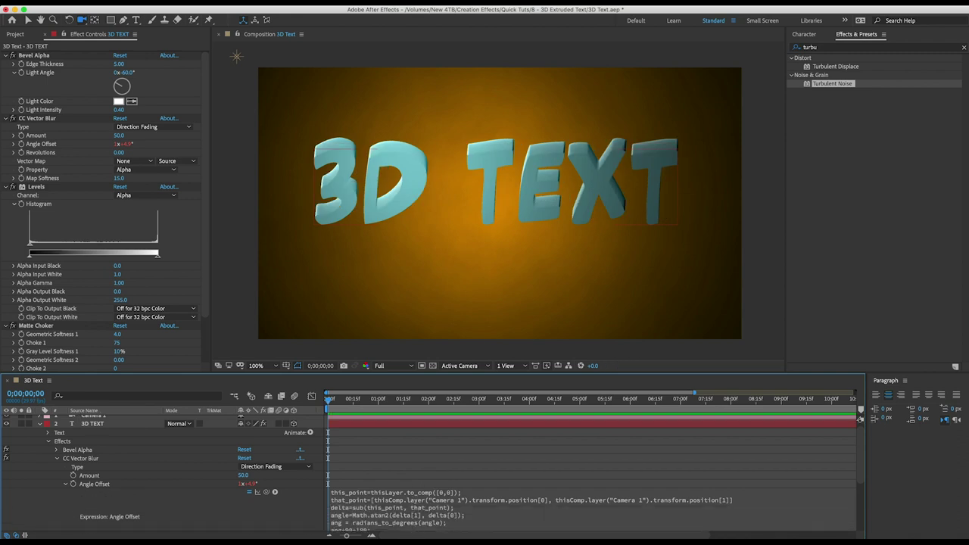
pyautogui.scroll(-2, 426, 502)
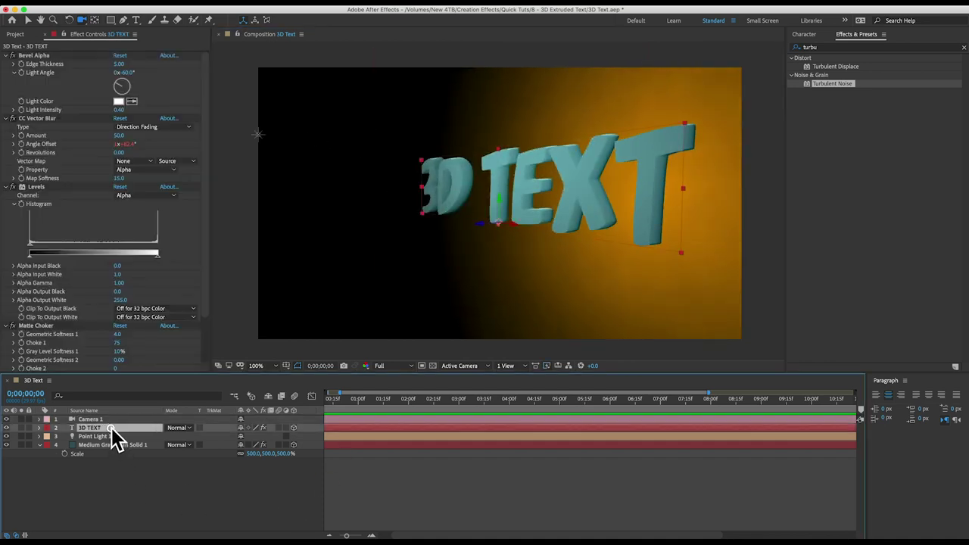
# Step: Push the 3D text deeper into the scene and set CC Vector Blur Amount to 50
pyautogui.press('v')
pyautogui.moveTo(475, 225); pyautogui.dragTo(327, 160)
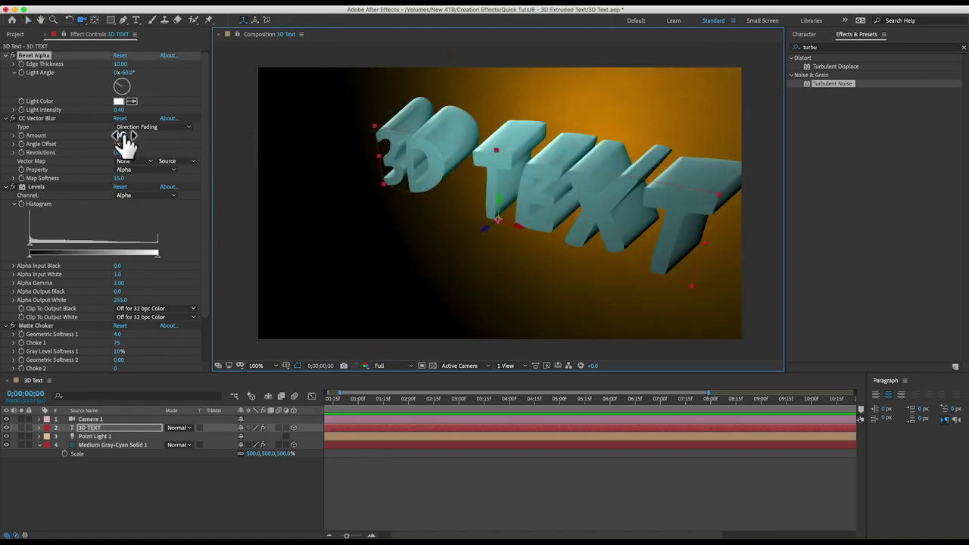
pyautogui.moveTo(121, 135); pyautogui.dragTo(252, 134)
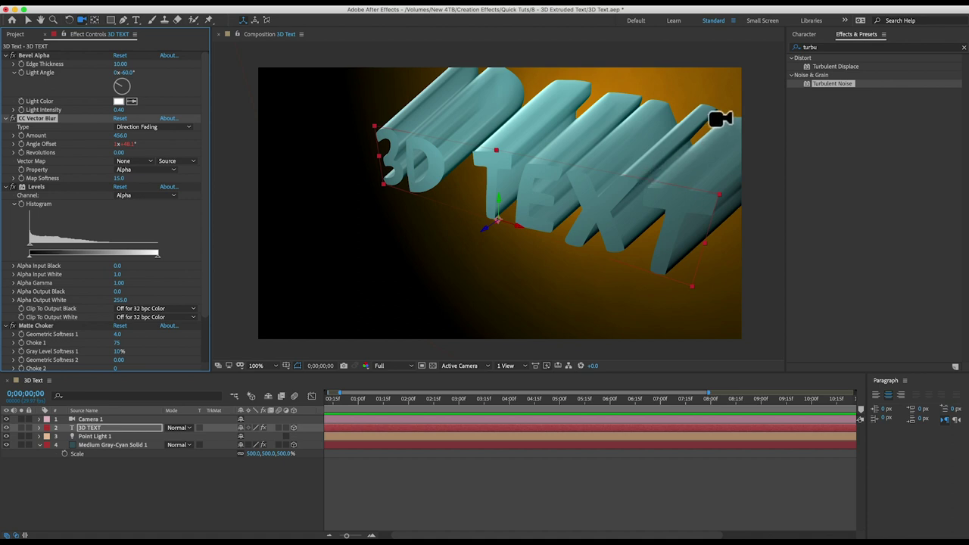
pyautogui.moveTo(719, 119); pyautogui.dragTo(281, 146)
pyautogui.click(121, 136)
pyautogui.write('50')
pyautogui.press('Return')
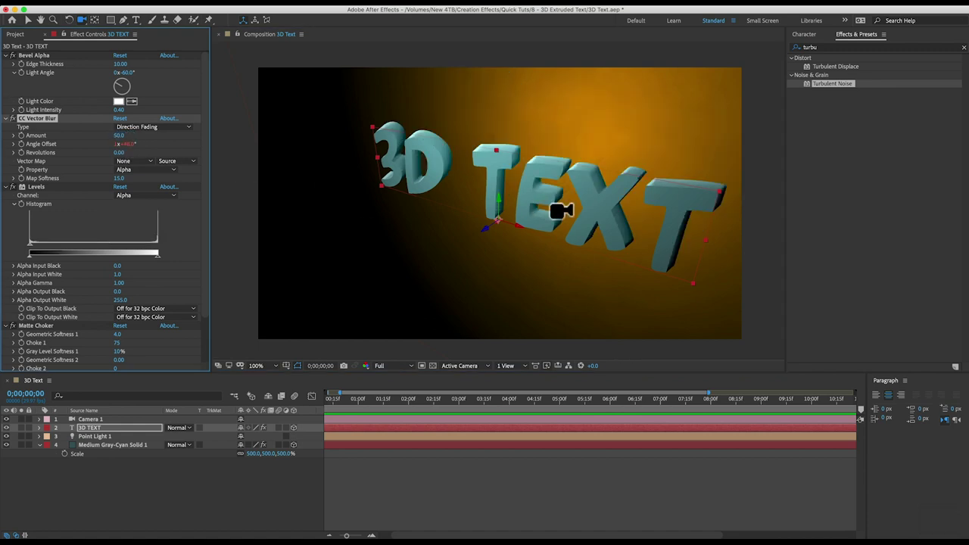
# Step: Orbit the camera to several angles, ending at a front view, to test the extrusion
pyautogui.moveTo(529, 219); pyautogui.dragTo(544, 211)
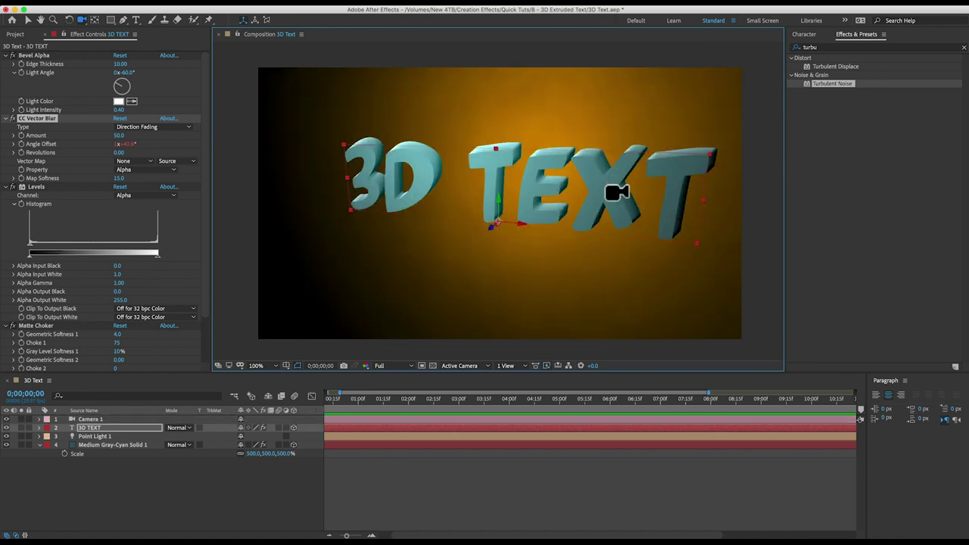
pyautogui.moveTo(617, 193); pyautogui.dragTo(640, 167)
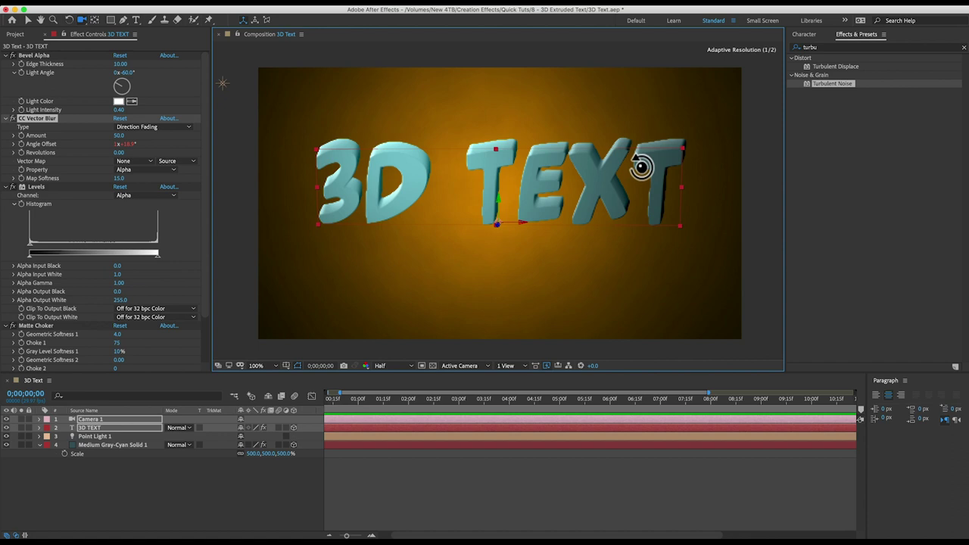
pyautogui.moveTo(641, 166); pyautogui.dragTo(641, 162)
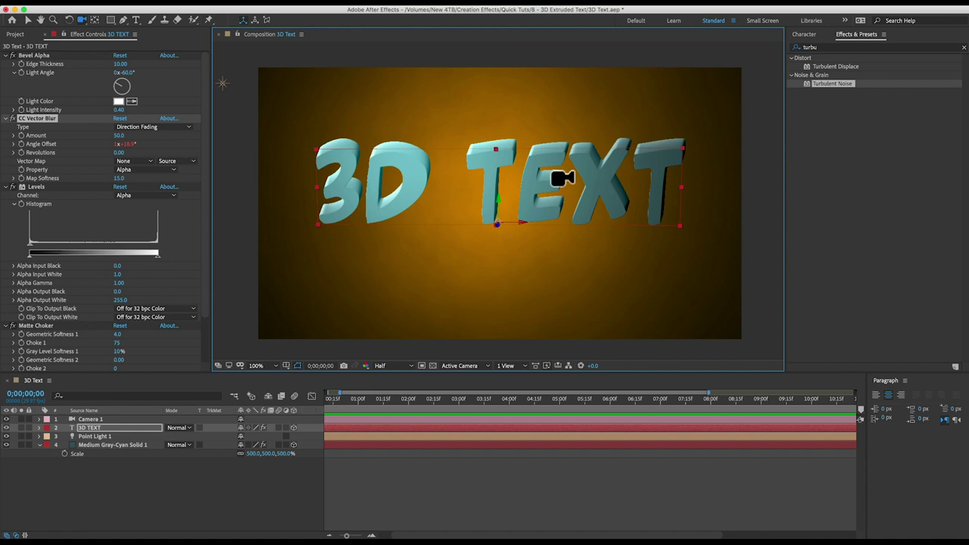
pyautogui.click(35, 136)
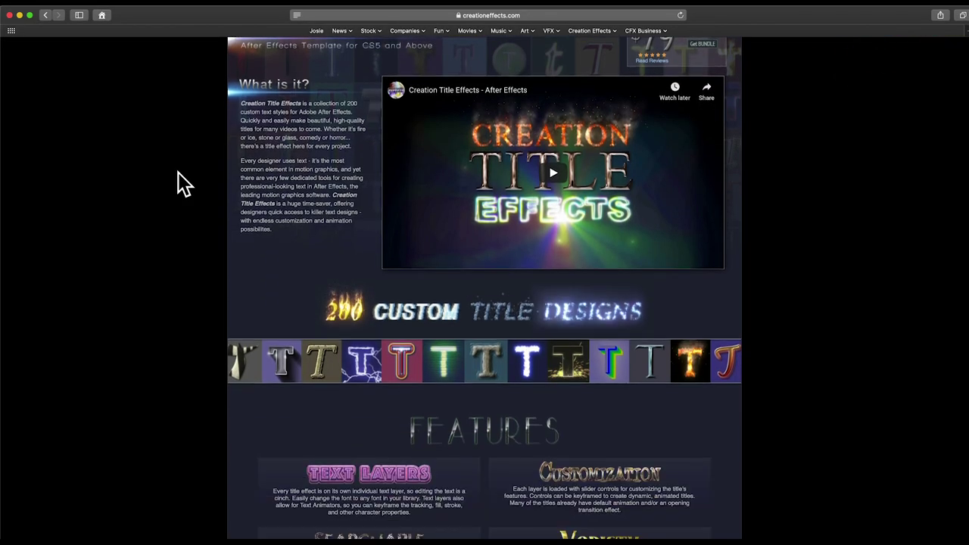
pyautogui.scroll(-2, 182, 181)
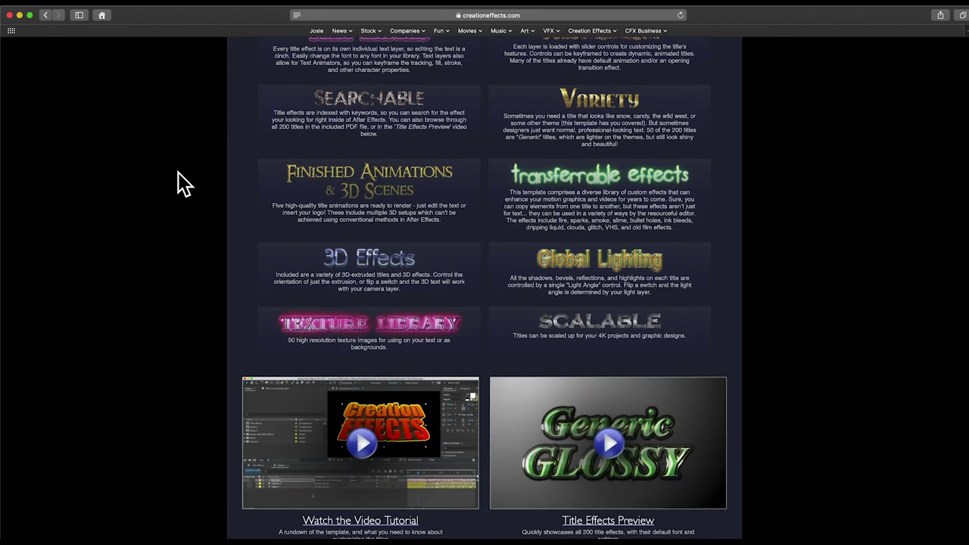